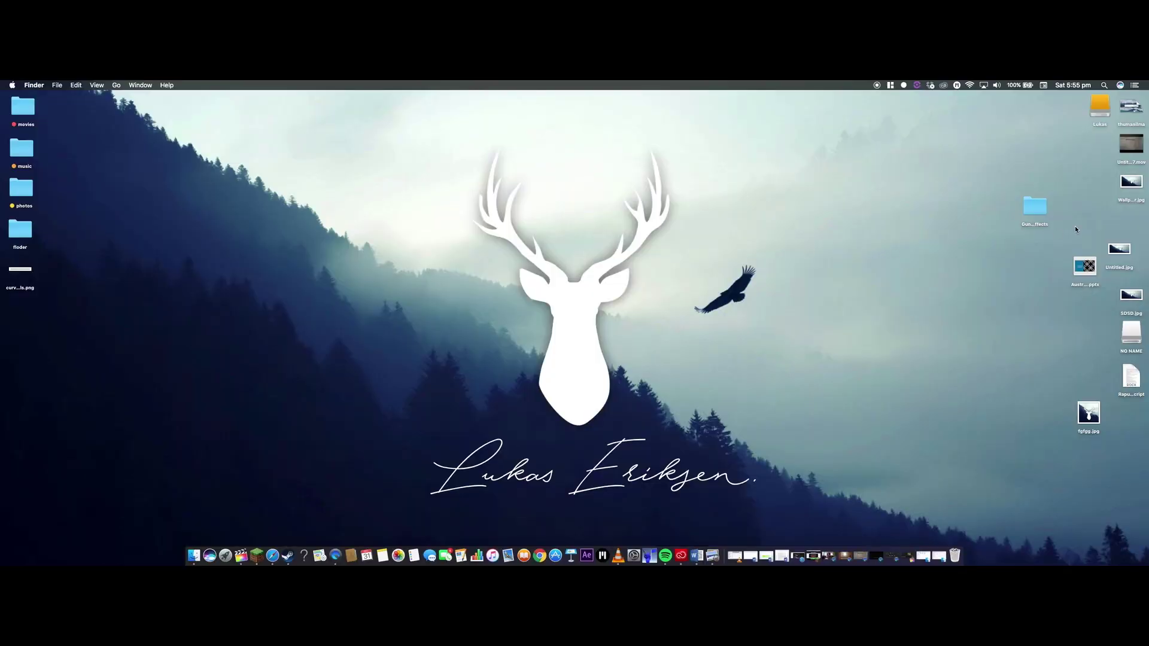
Step: Confirm the Gun Muzzle Flash Effects folder holds Multi, Single and Single Flashes, then move it among the desktop icons
drag(1019, 220, 1026, 217)
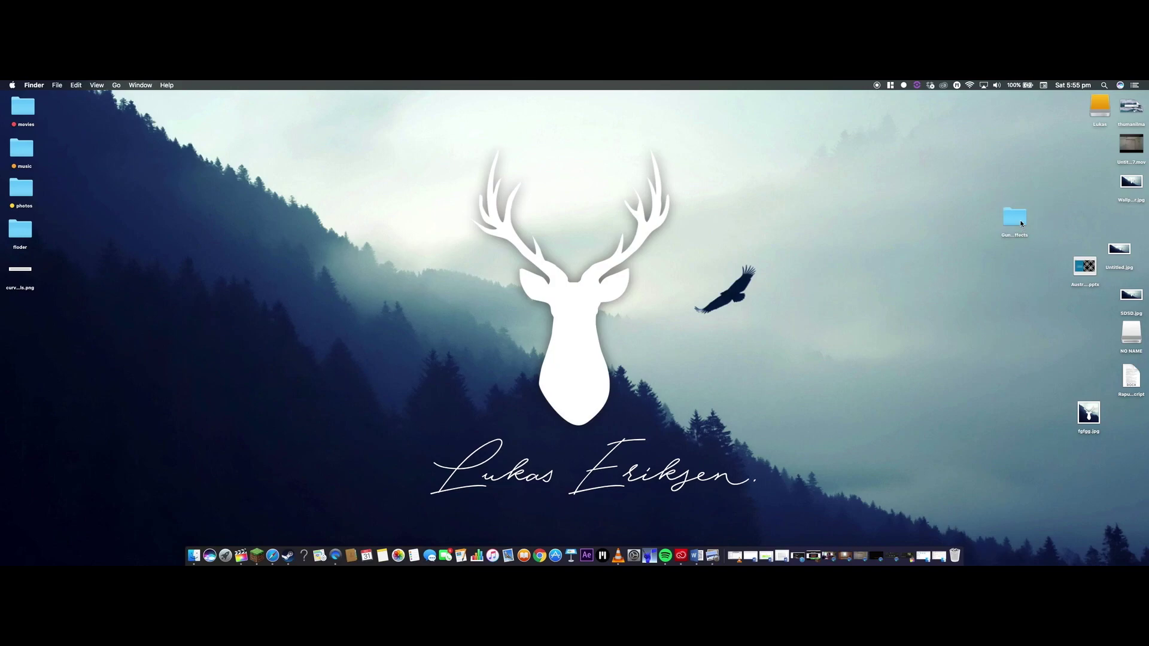
double_click(1019, 219)
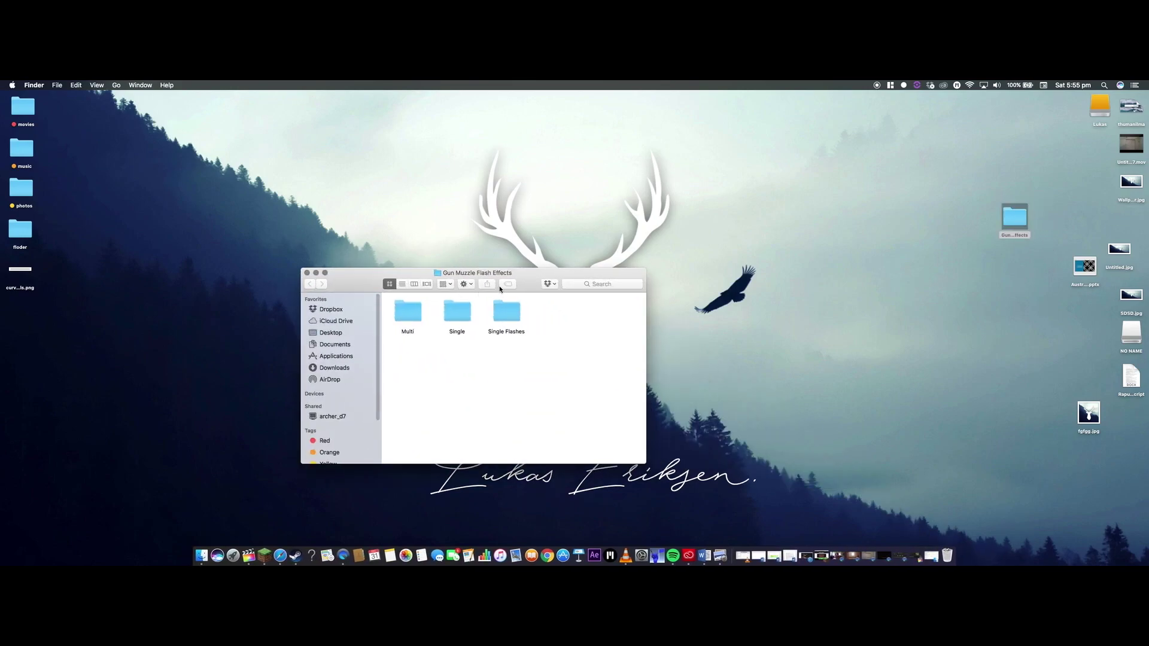
click(307, 273)
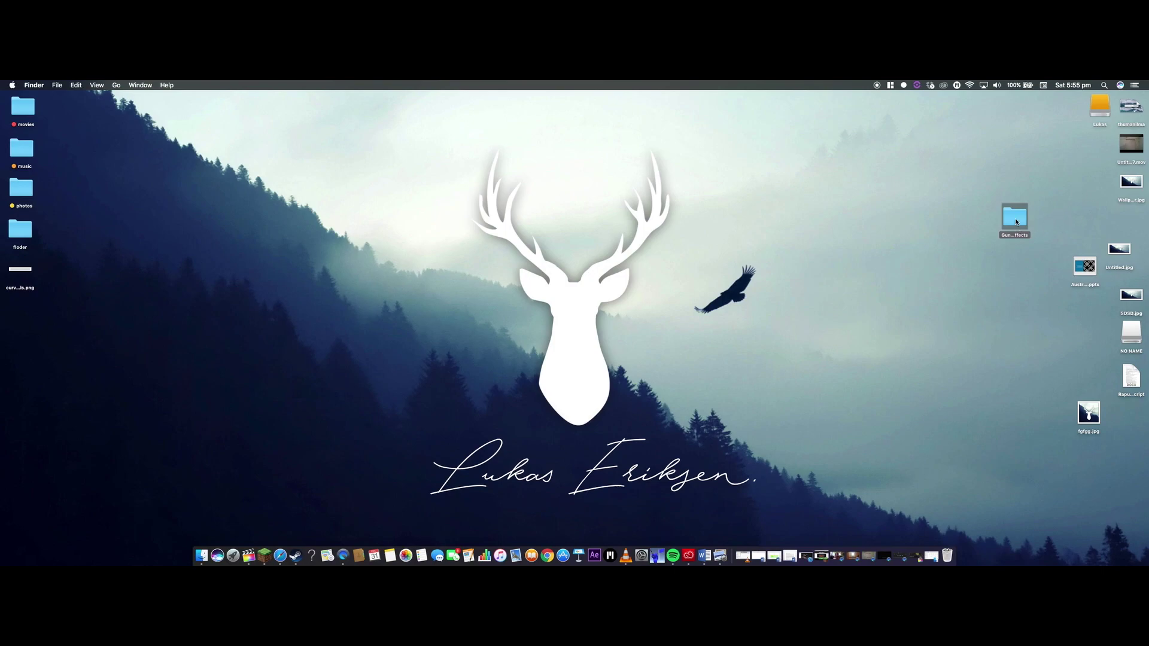
drag(1017, 222, 1084, 204)
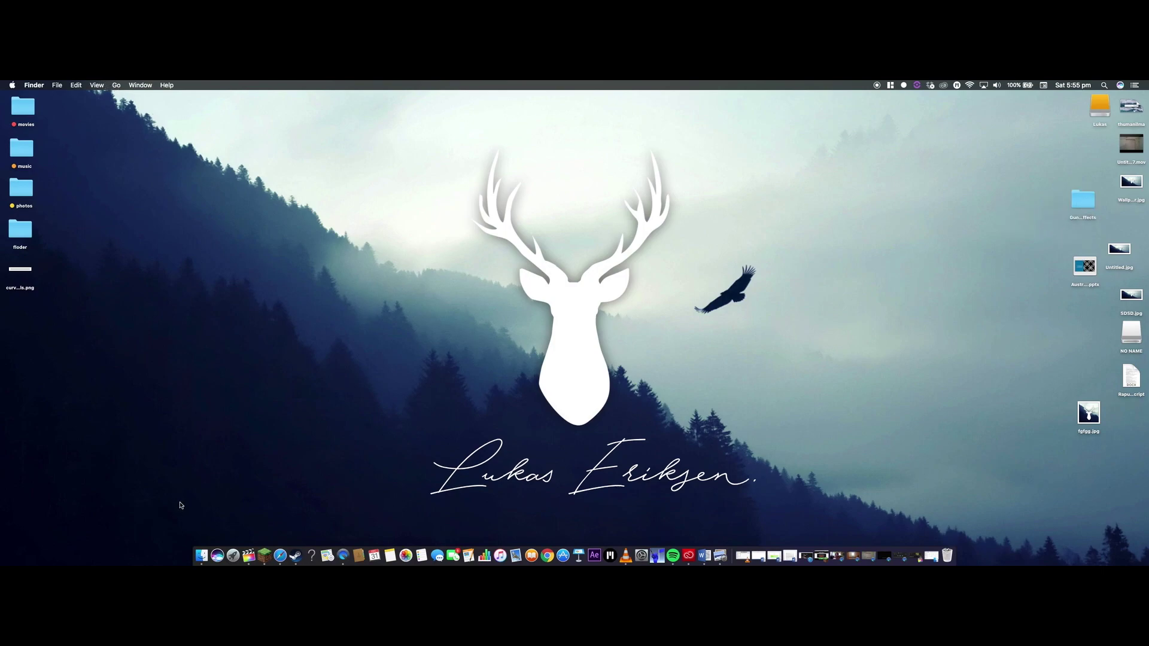
Step: Browse Finder to Home › Movies › Motion Templates › Titles and locate the Gun Muzzle Flash Effects folder
click(202, 562)
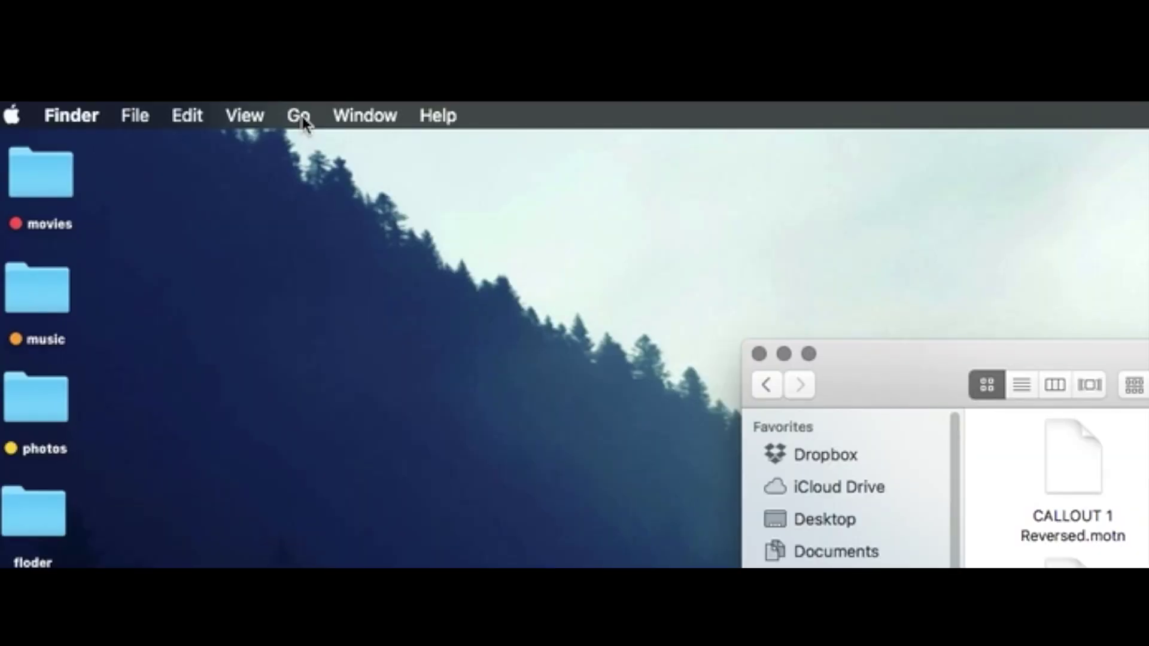
click(299, 116)
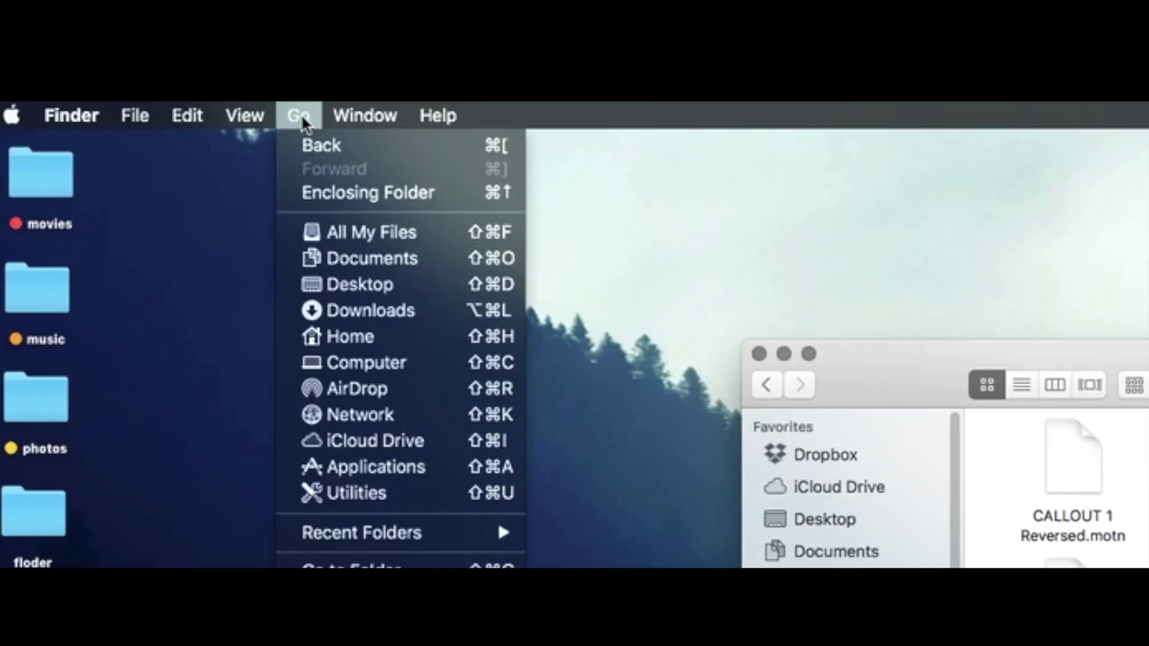
click(361, 337)
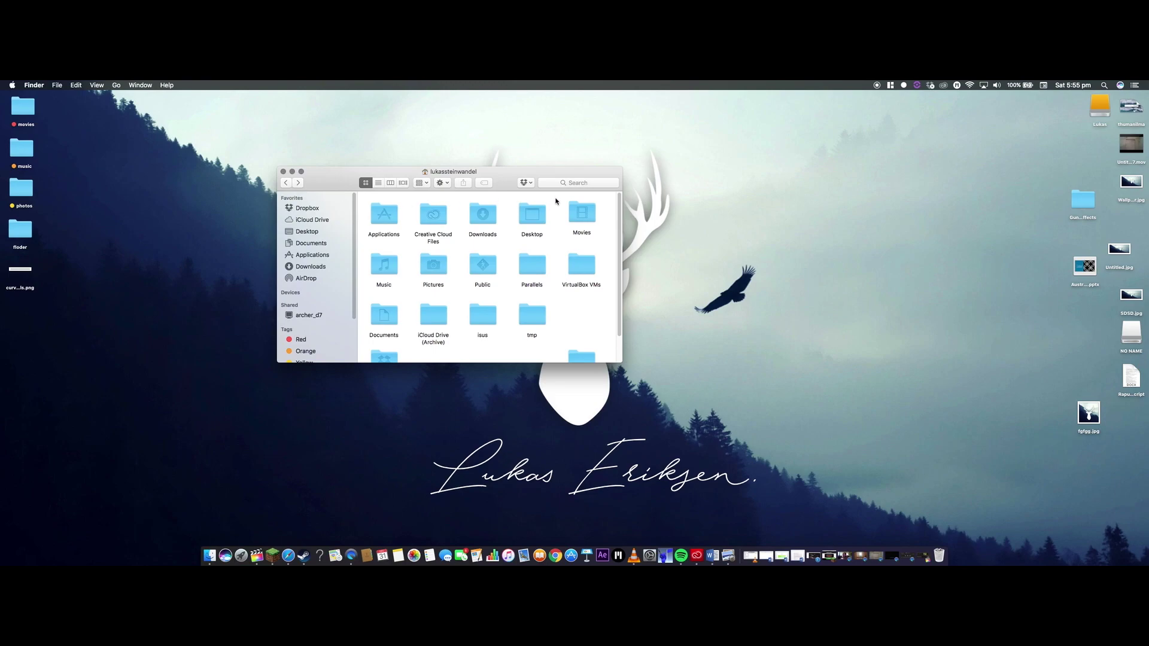
double_click(588, 218)
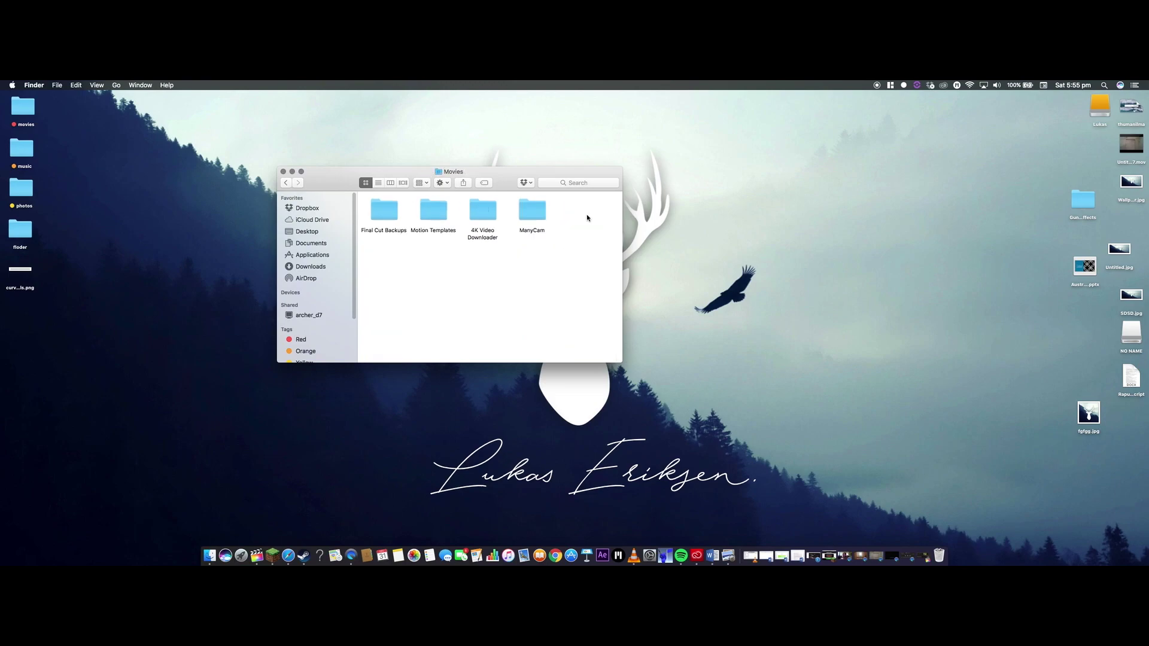
double_click(434, 213)
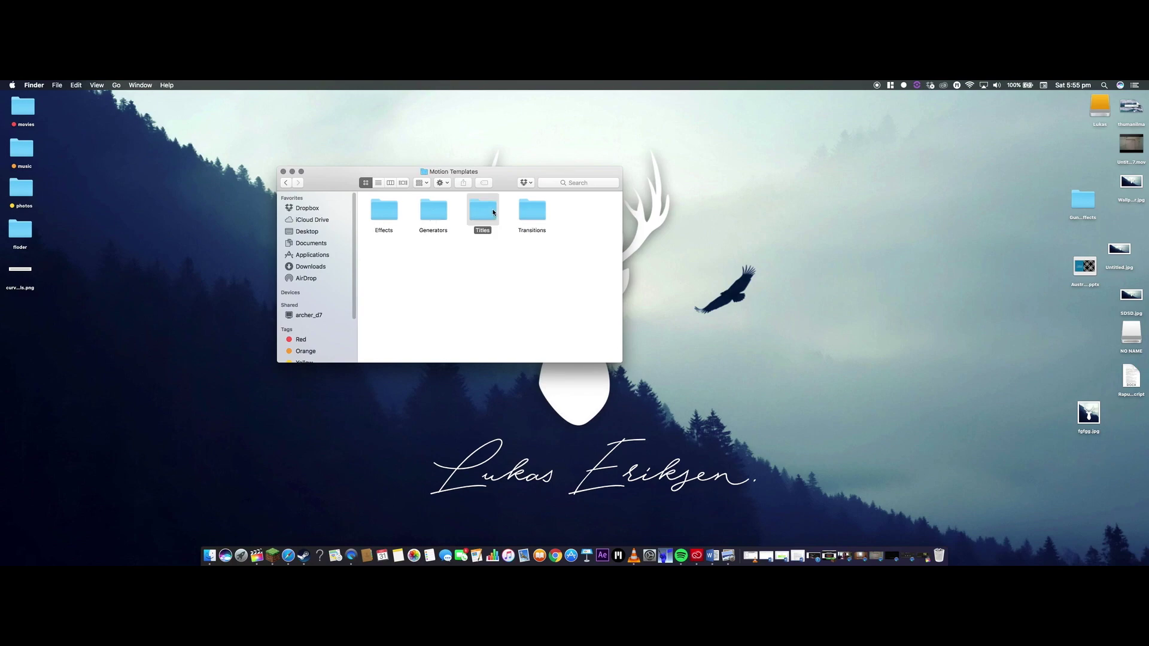
double_click(483, 211)
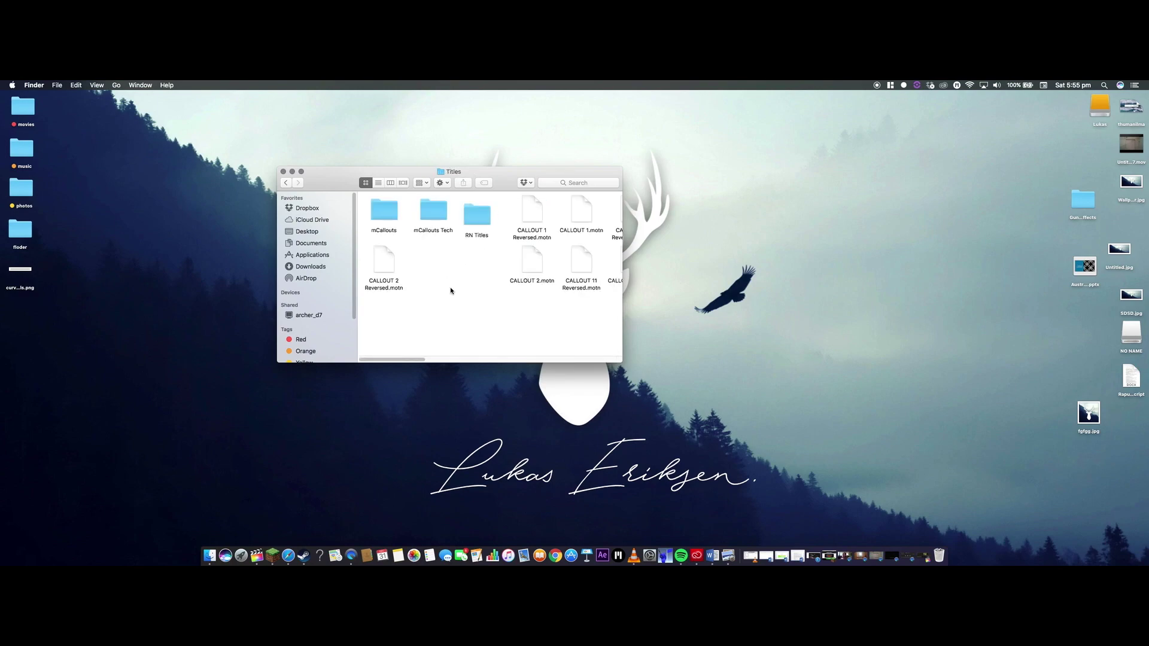
drag(397, 361, 493, 253)
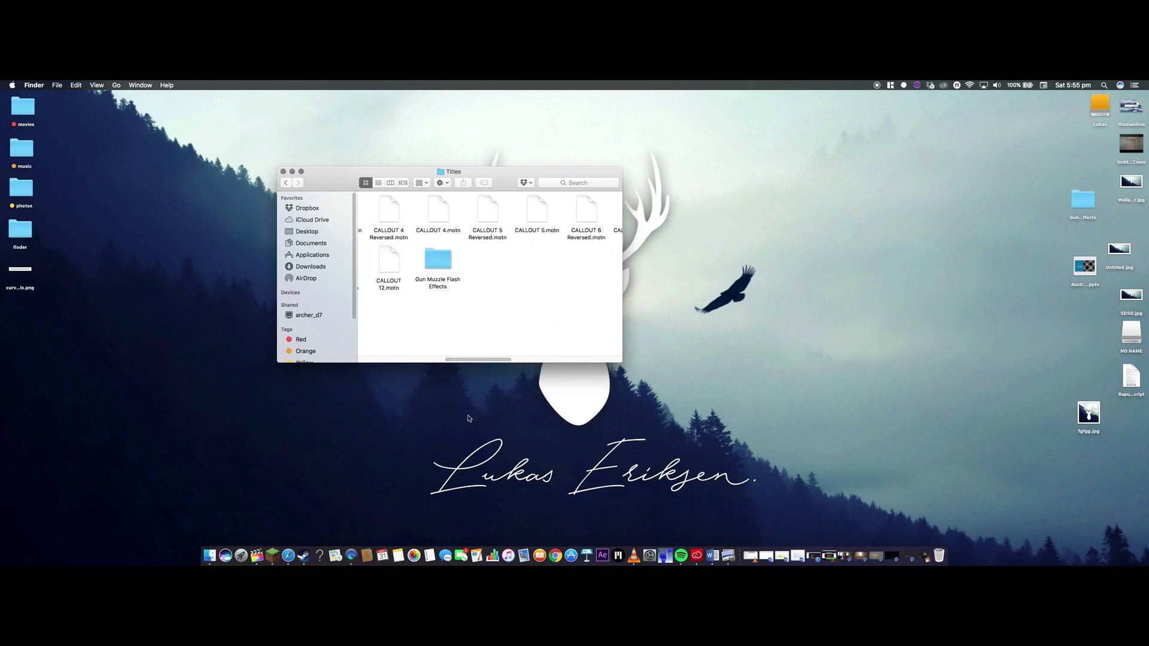
Step: Back in Final Cut Pro, show the Gun Muzzle Flash Effects category in the Titles browser
click(257, 555)
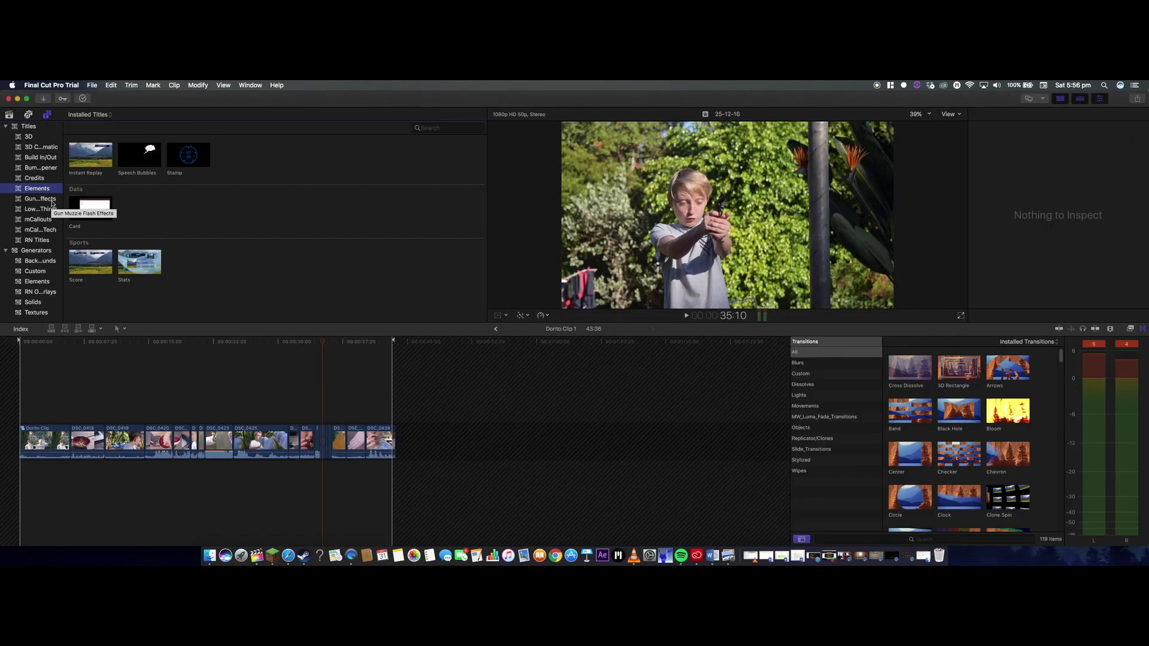
click(50, 200)
click(28, 114)
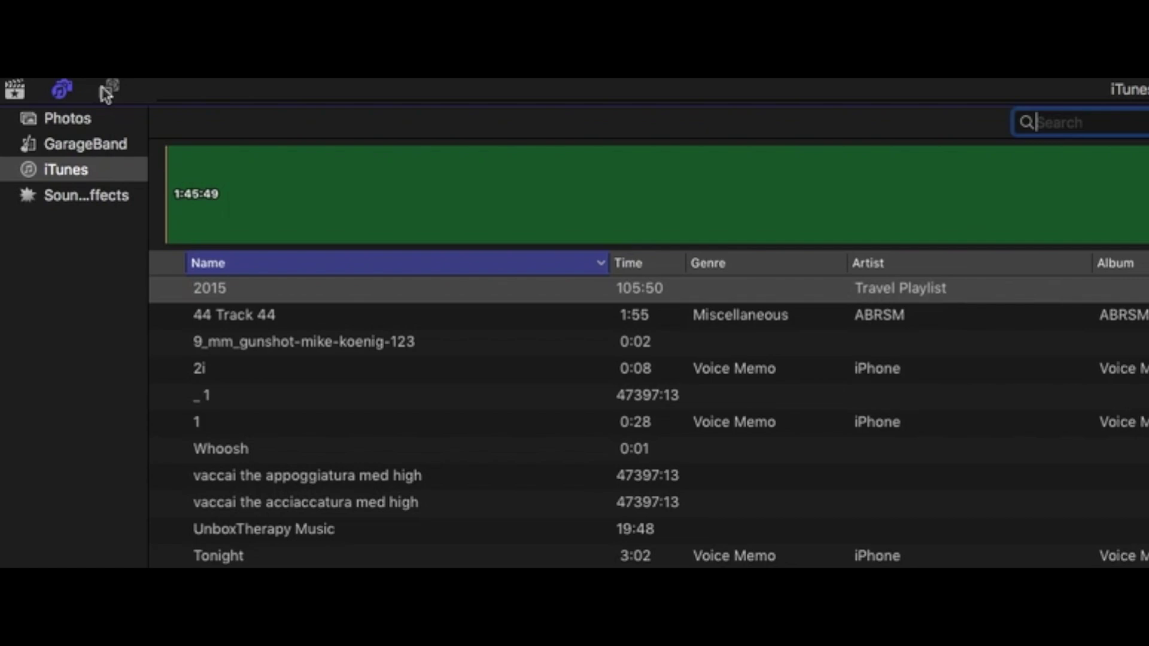
click(47, 114)
click(84, 324)
click(91, 306)
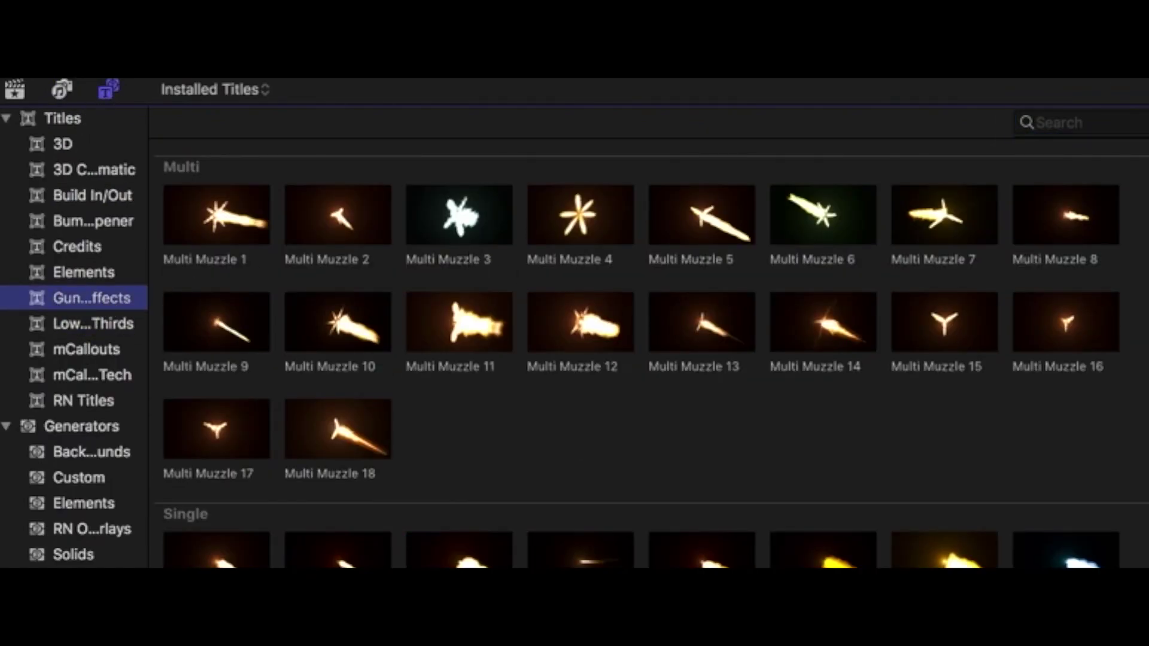
Step: Scroll to the Single section and preview Single Muzzle 6 and Single Muzzle 7
scroll(646, 341, down, 5)
scroll(646, 341, up, 5)
scroll(647, 342, down, 5)
click(811, 313)
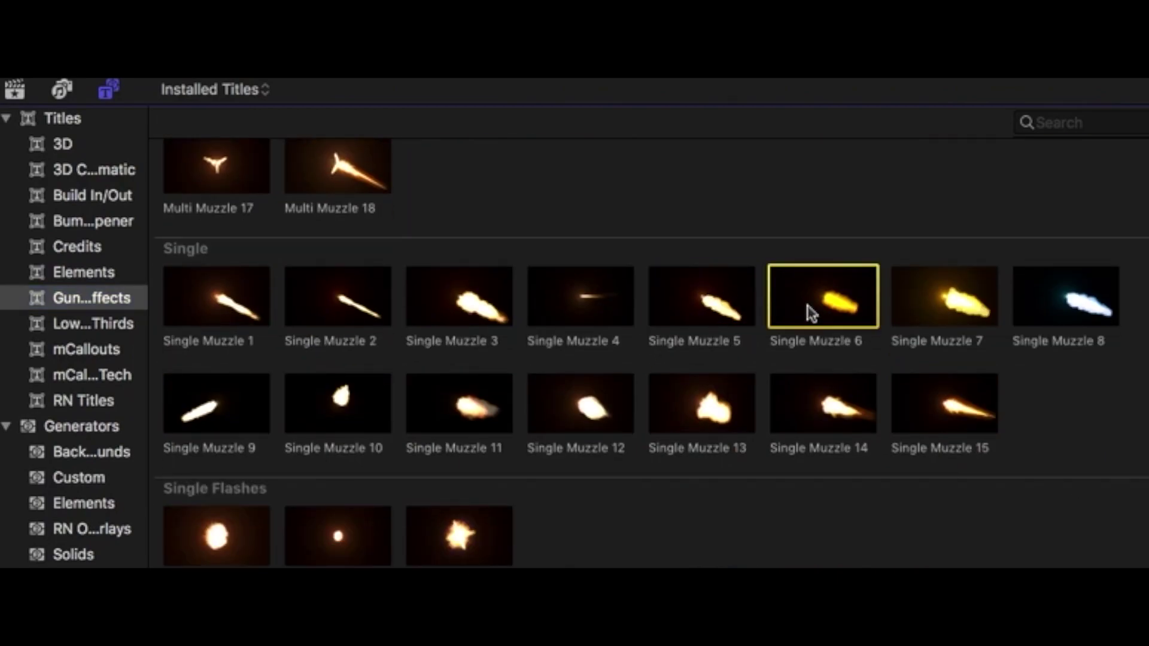
click(977, 294)
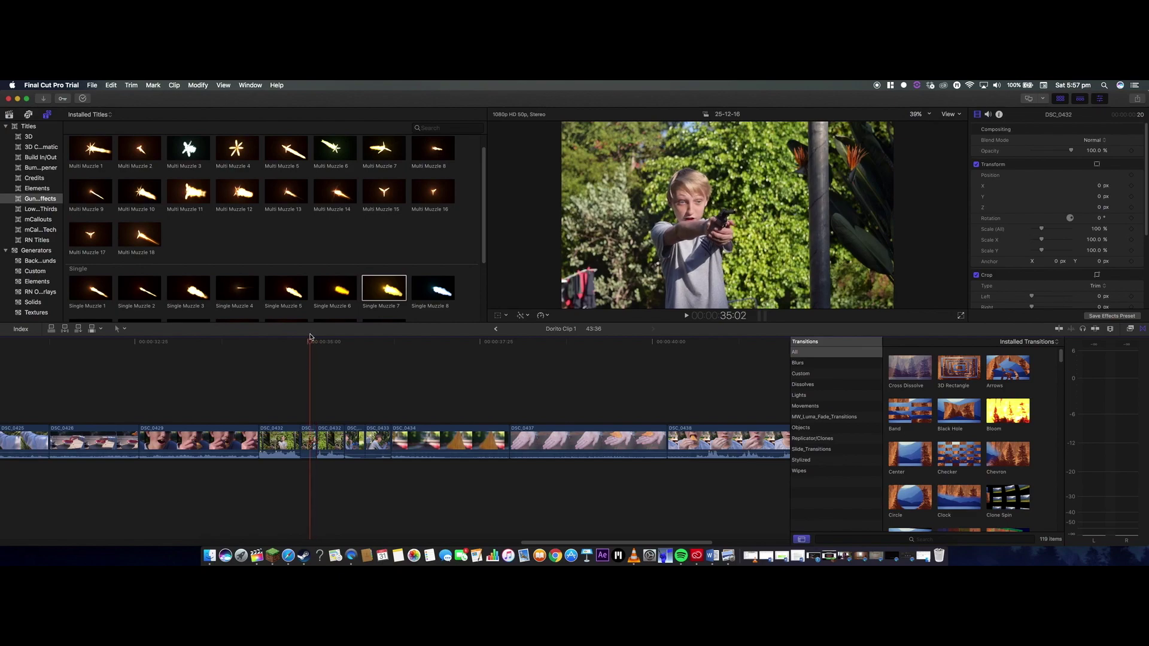
Step: Place the Single Muzzle 12 title above the DSC_0432 clip at the playhead and zoom in on it
scroll(386, 208, up, 1)
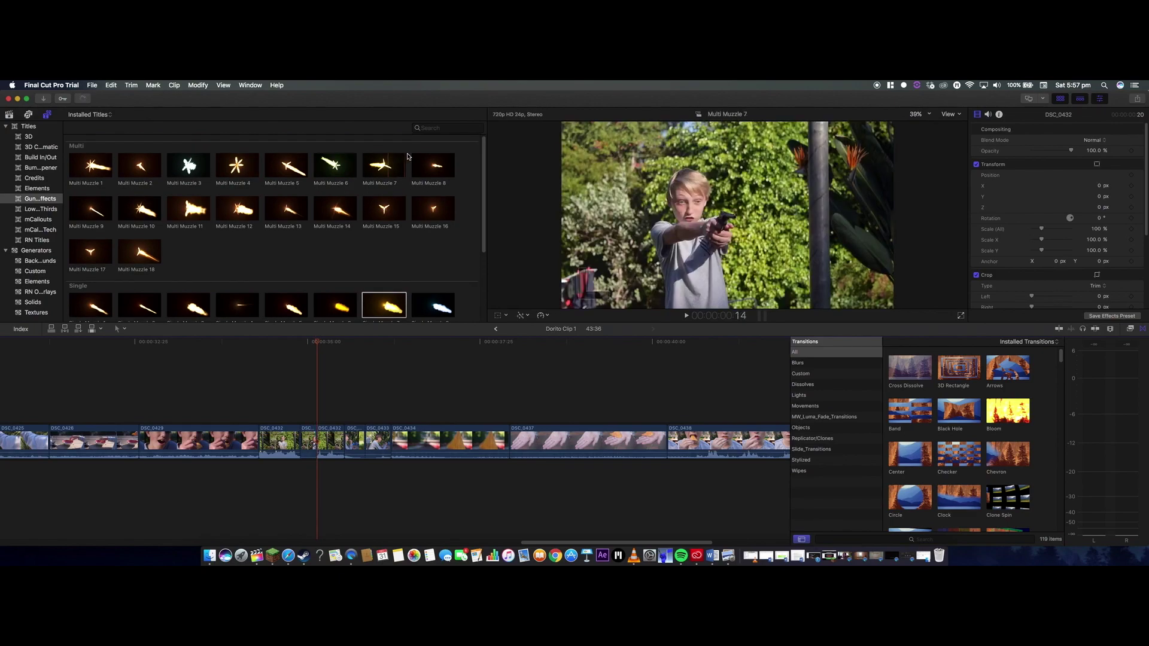
scroll(242, 245, down, 5)
click(227, 243)
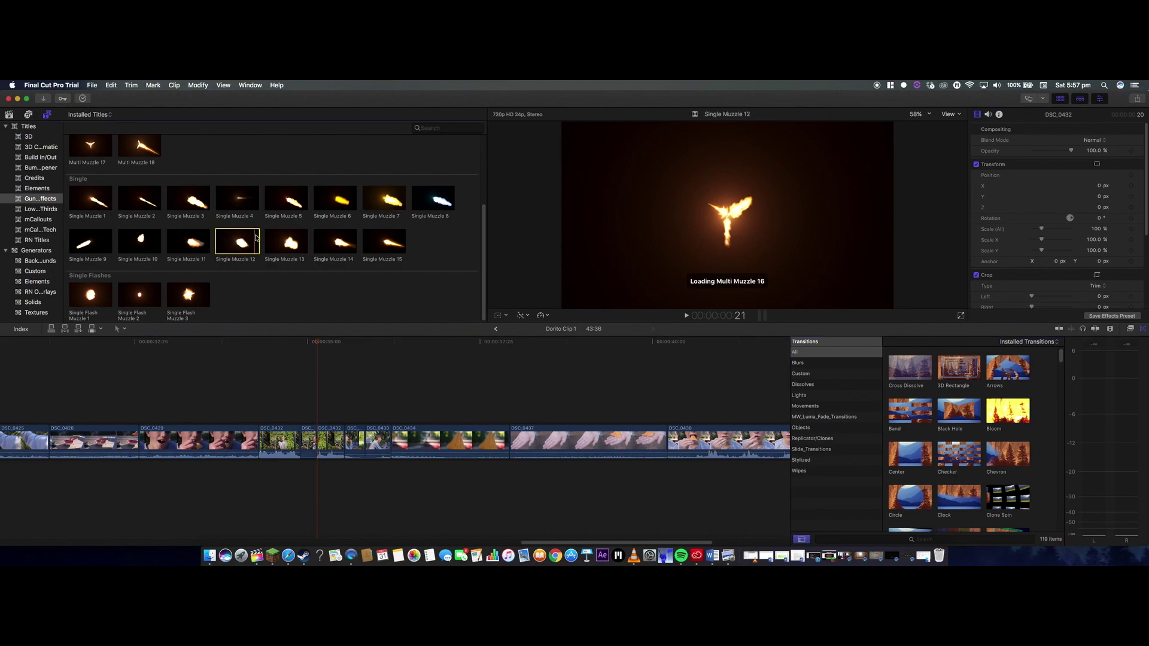
drag(256, 237, 321, 429)
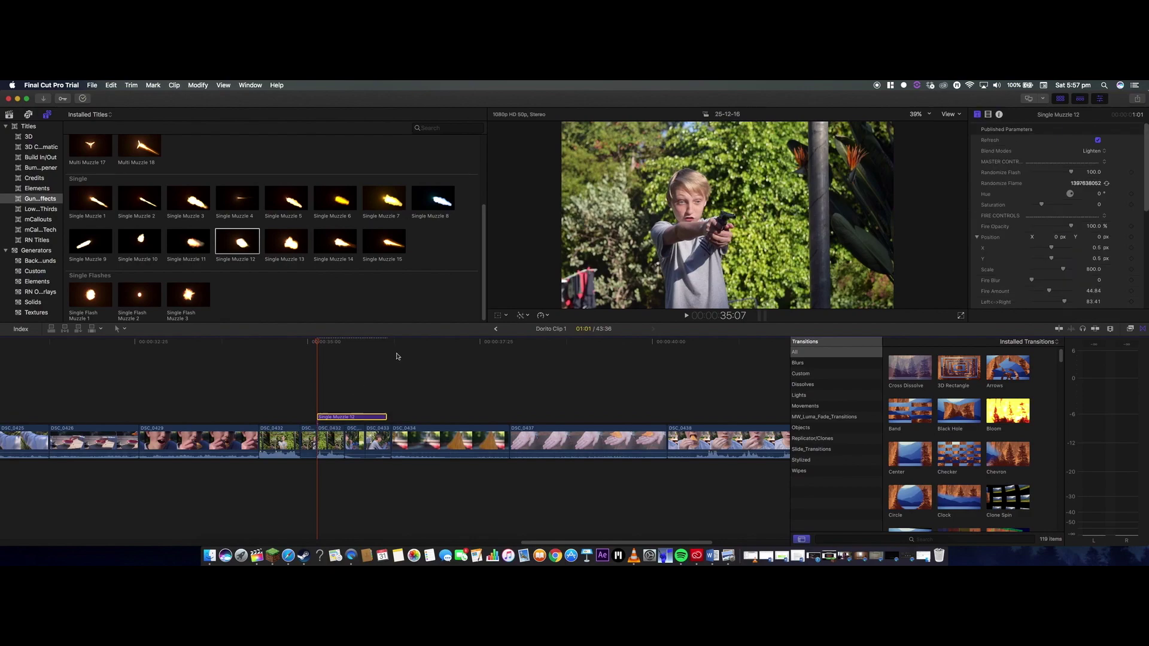
key(super+equal)
key(super+equal)
key(super+equal)
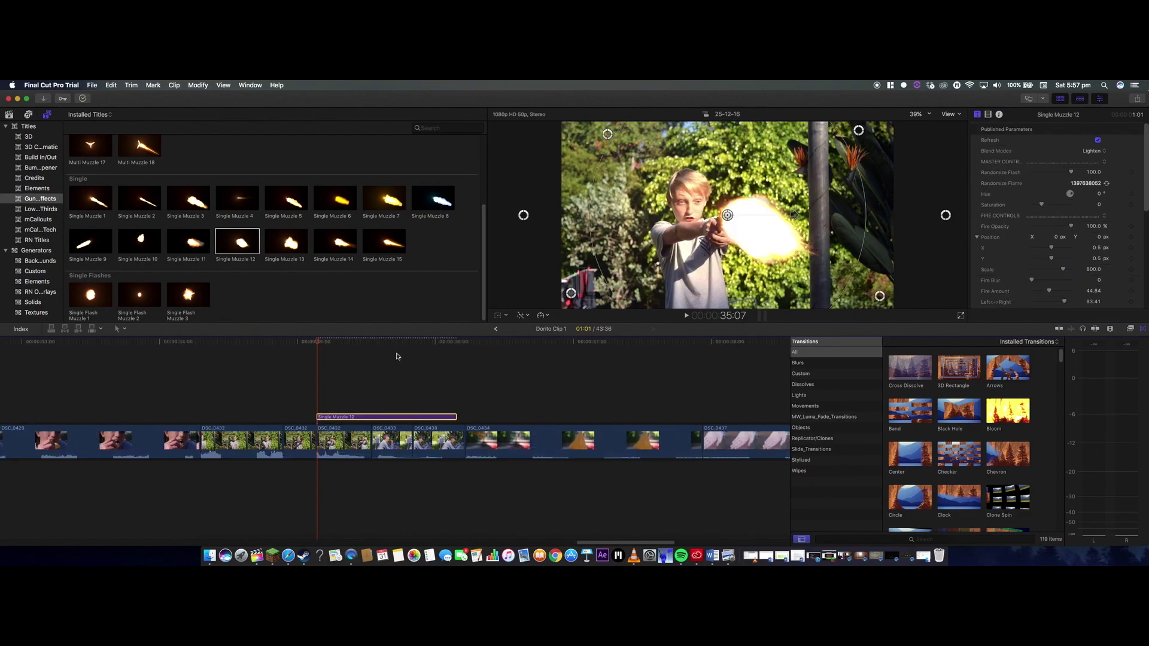
key(super+equal)
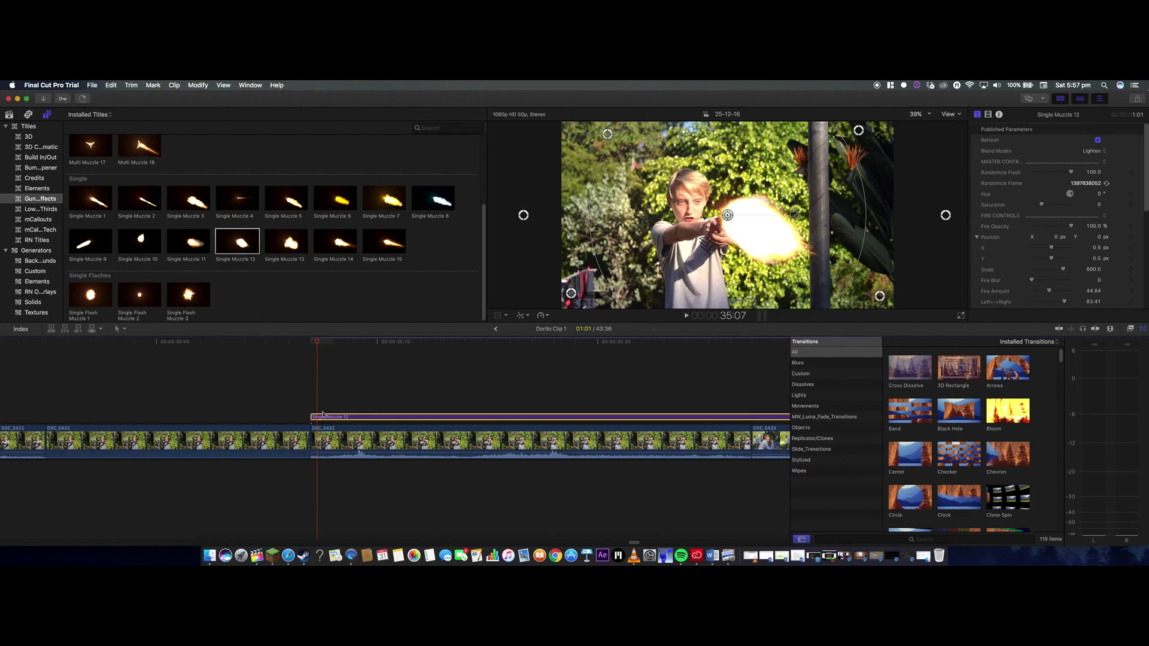
Step: Trim the Single Muzzle 12 title down to a brief few-frame burst at the gun recoil
mouse_move(332, 418)
mouse_down()
mouse_move(353, 422)
mouse_move(339, 421)
mouse_up()
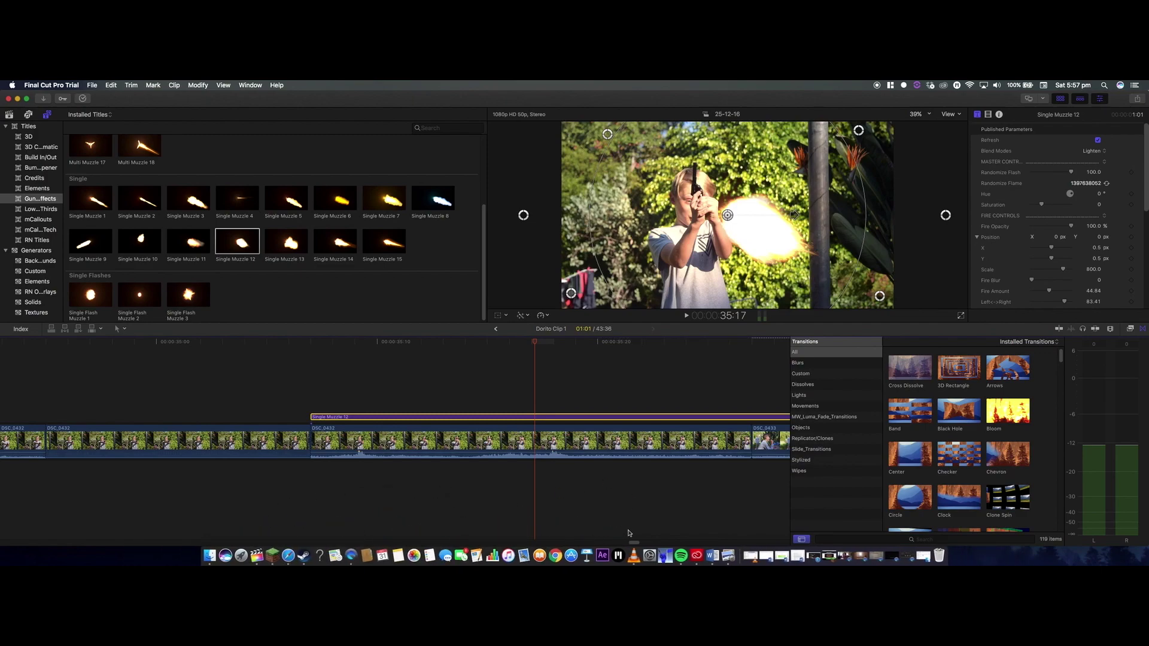
scroll(628, 534, down, 5)
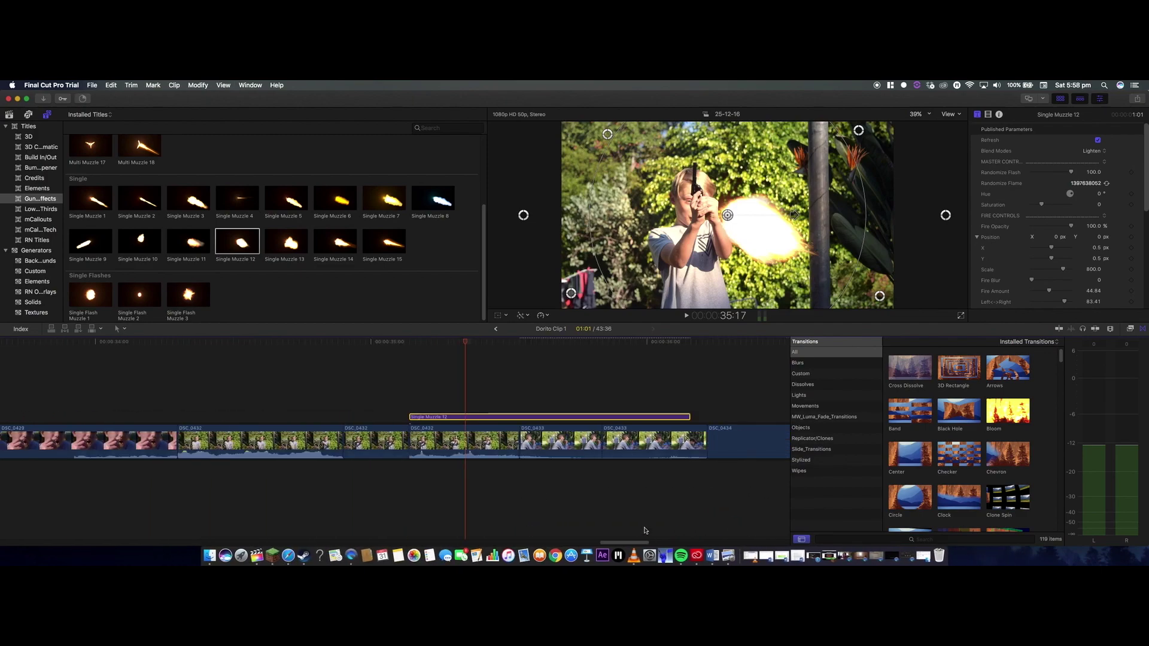
drag(690, 416, 423, 418)
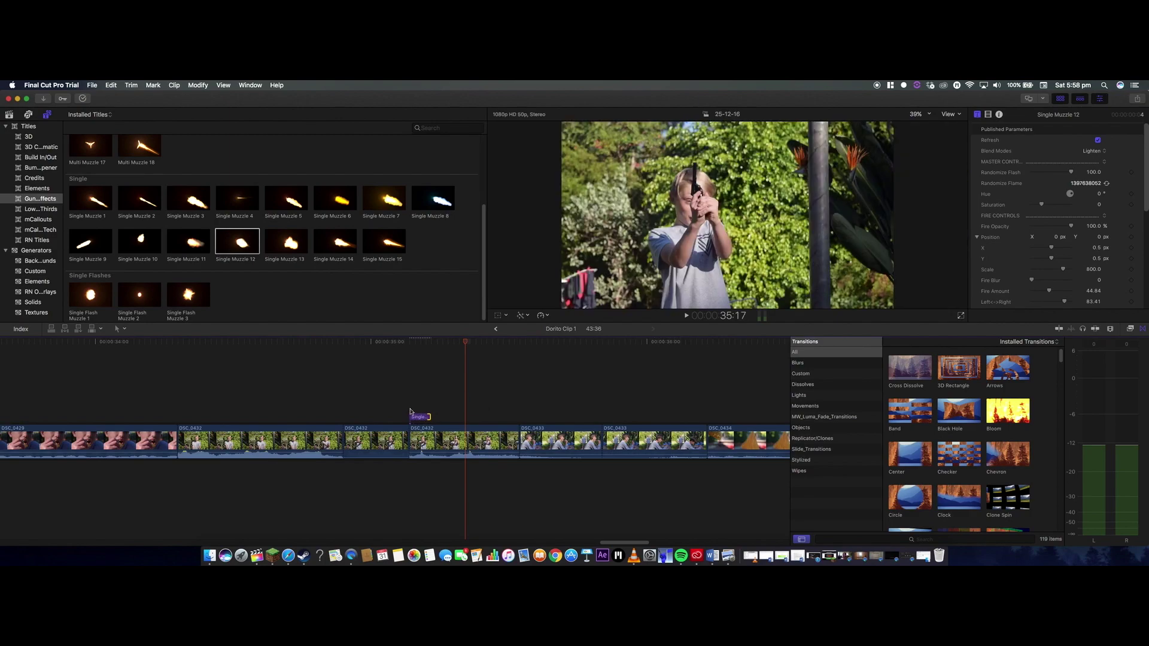
click(411, 412)
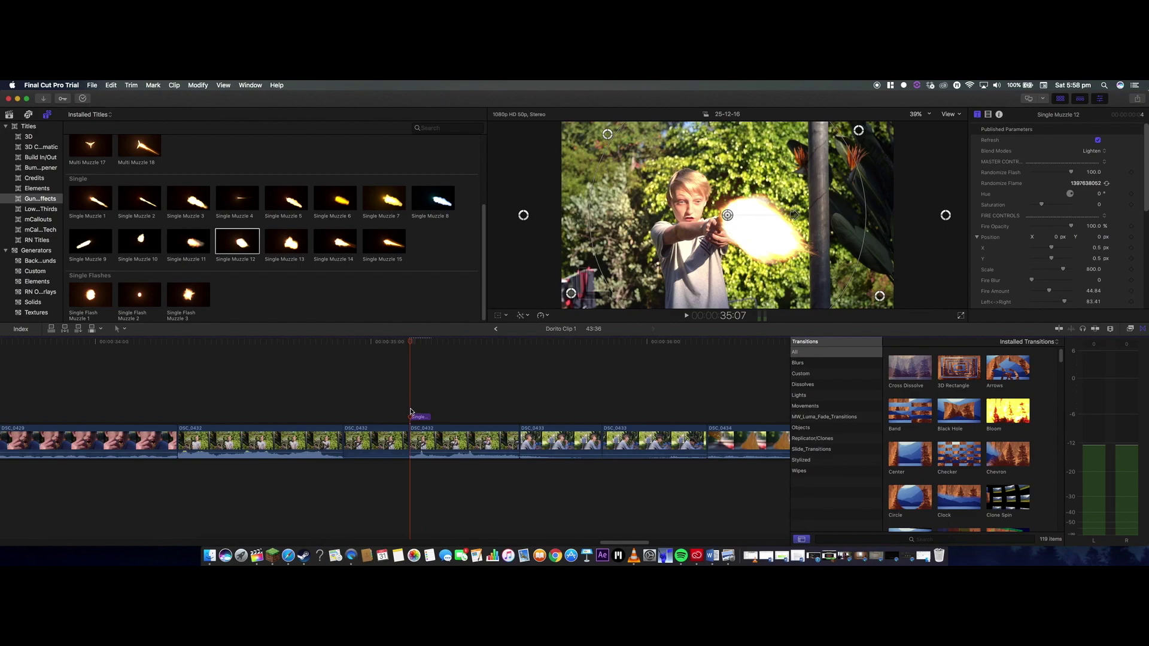
Step: Play the shot to review the short flash, ending back on the muzzle flash frame
key(space)
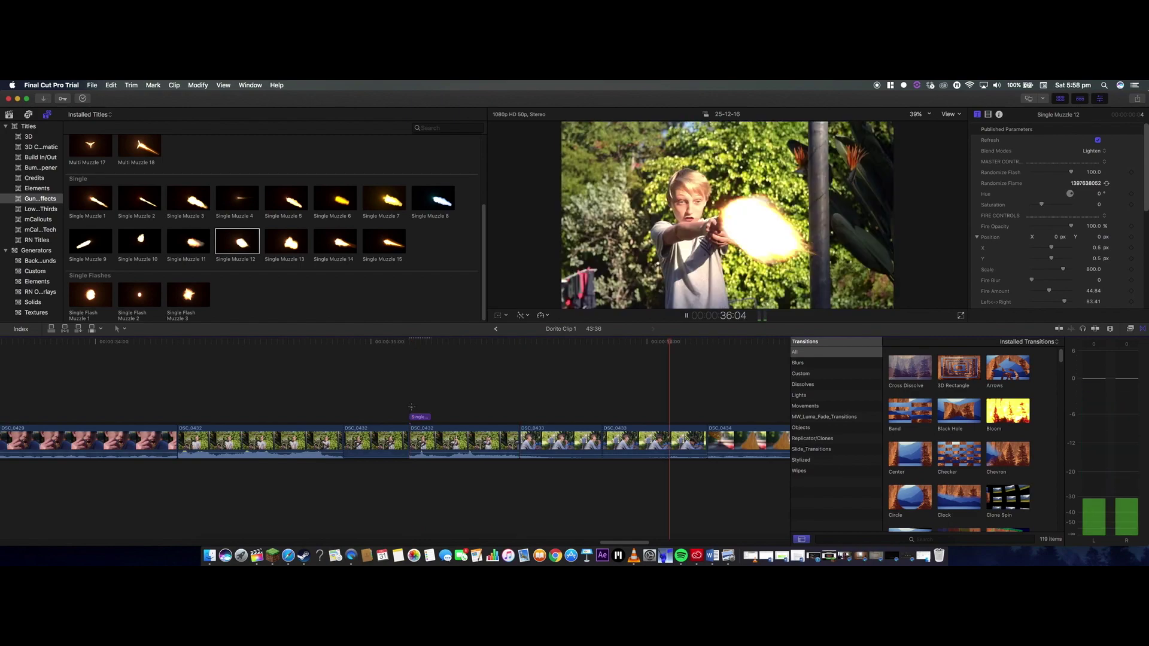
click(412, 407)
key(space)
click(413, 410)
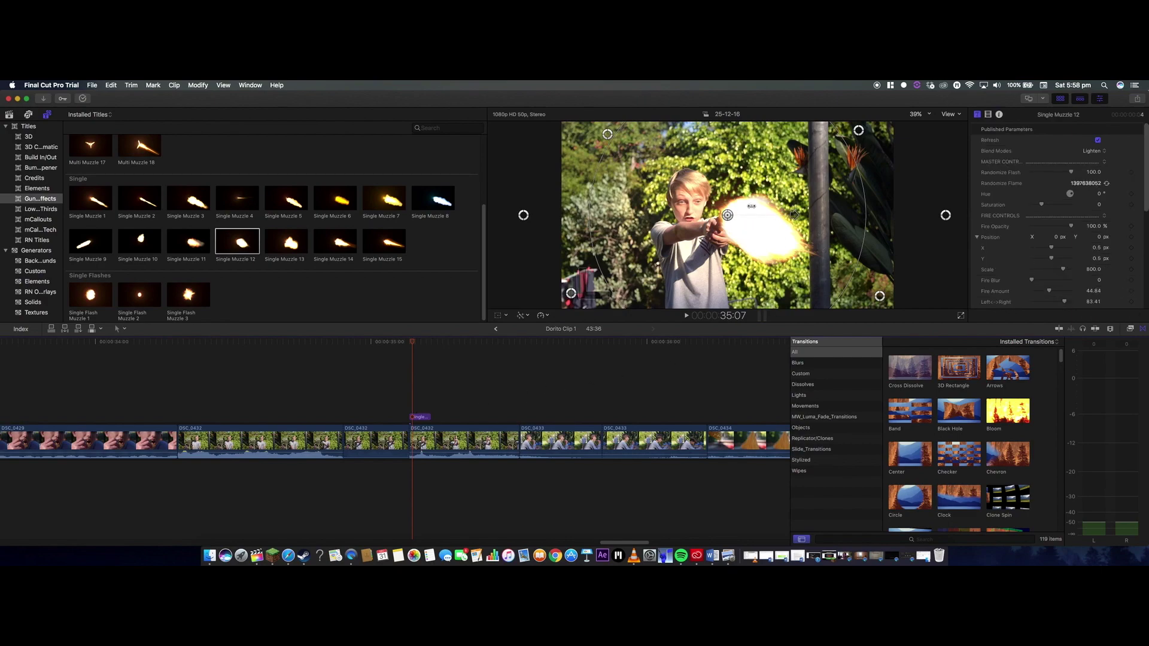
Step: Resize the muzzle flash in the viewer, bringing its scale from 800 down to about 470
scroll(1010, 229, down, 2)
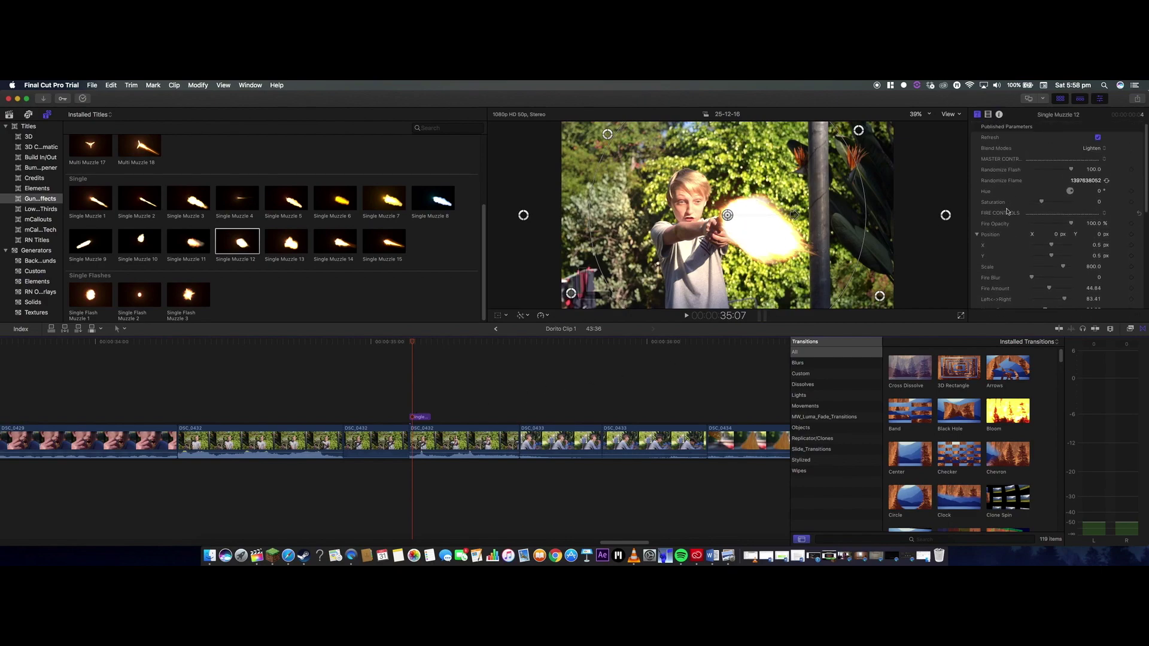
scroll(1055, 177, up, 2)
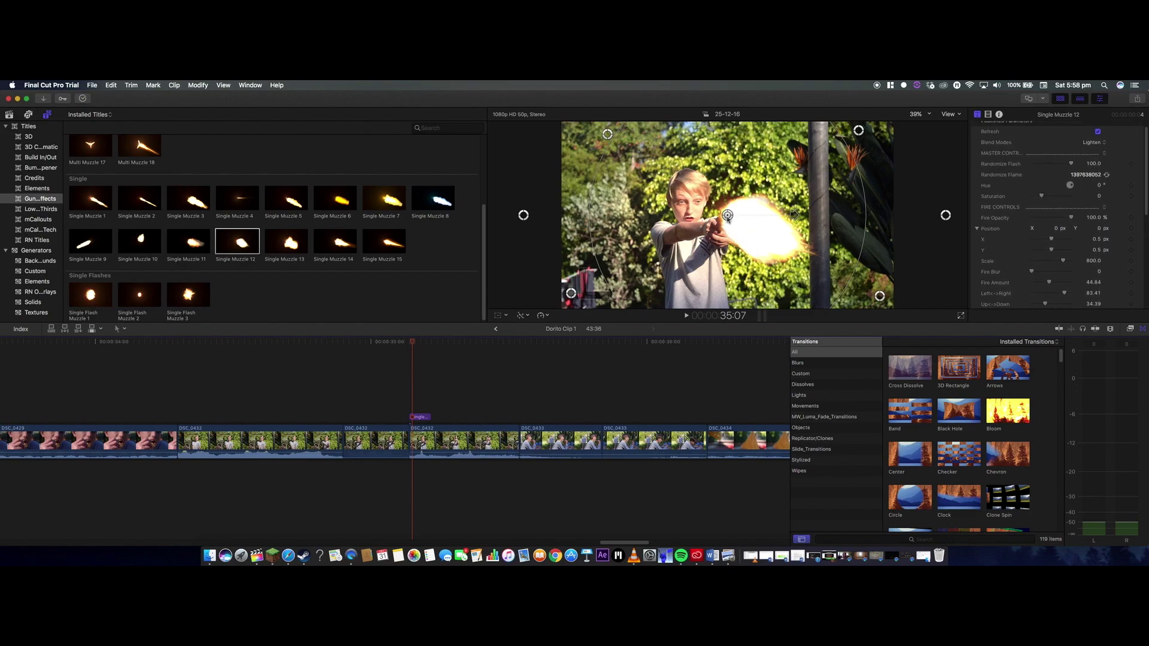
drag(747, 217, 776, 234)
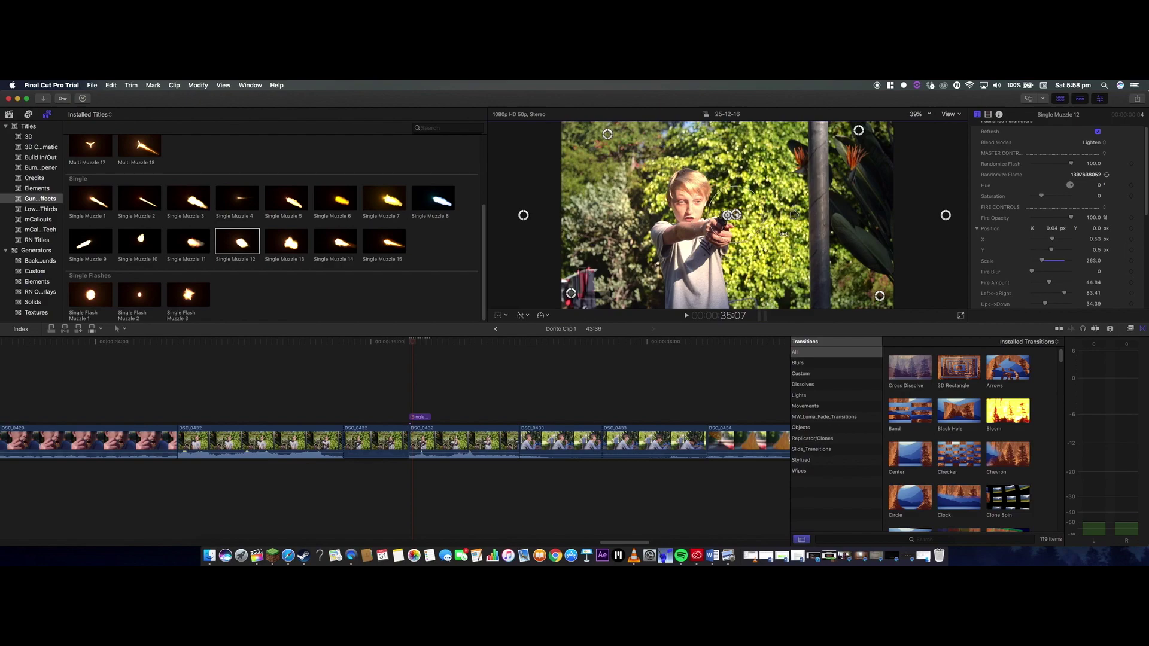
drag(809, 241, 823, 244)
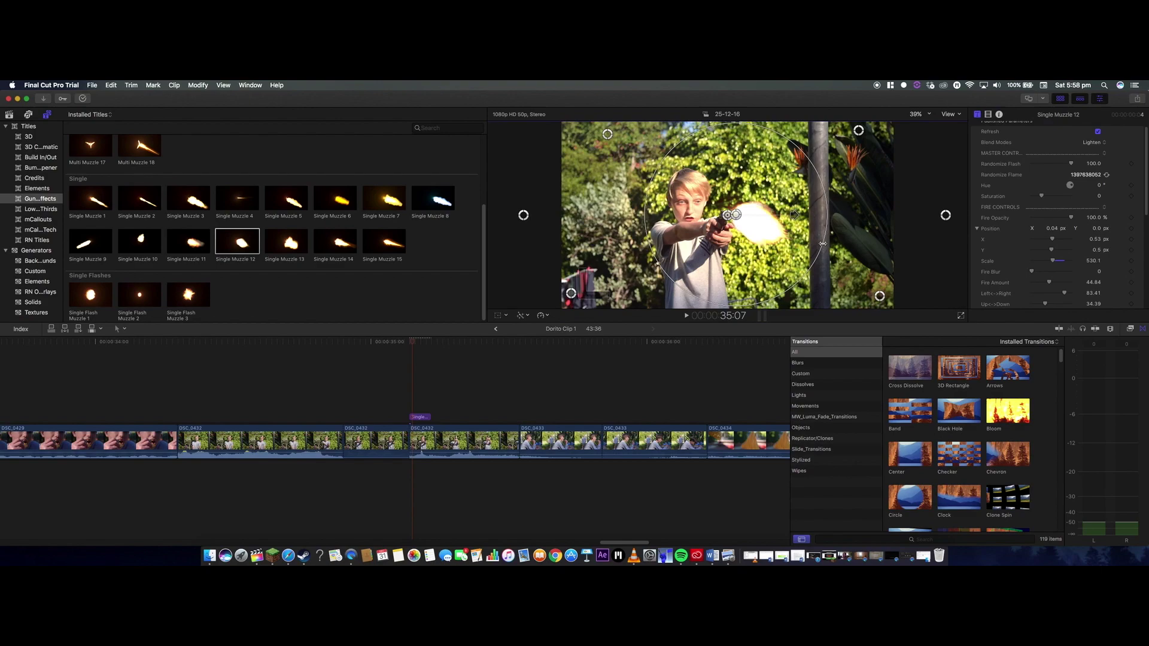
drag(823, 244, 814, 239)
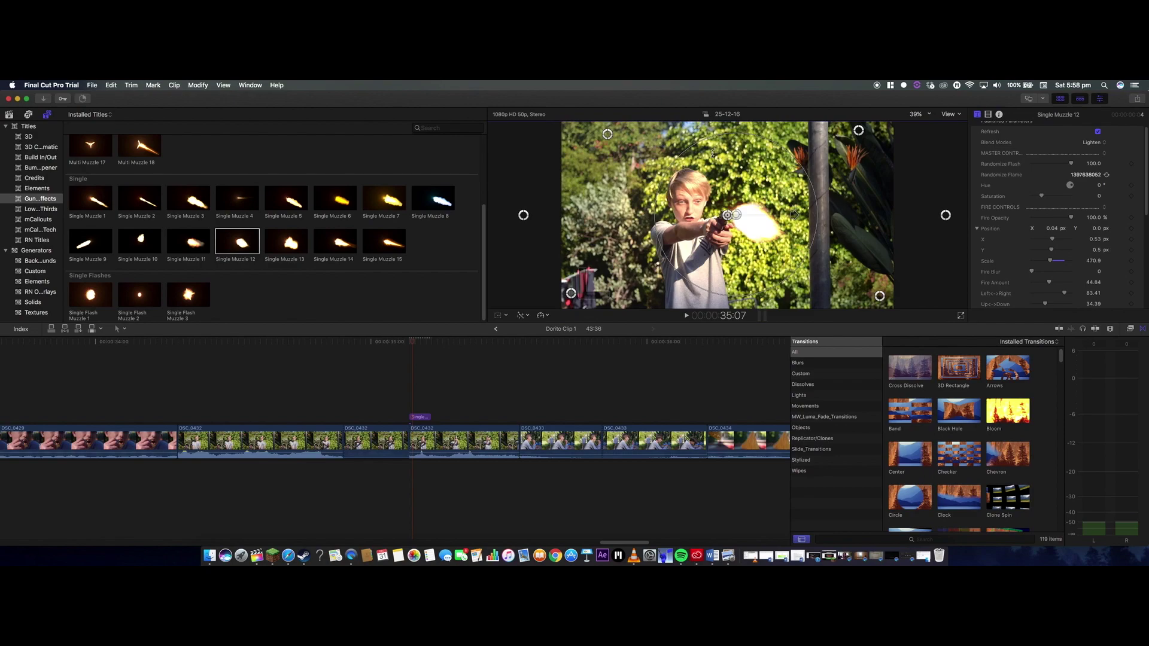
drag(806, 179, 807, 163)
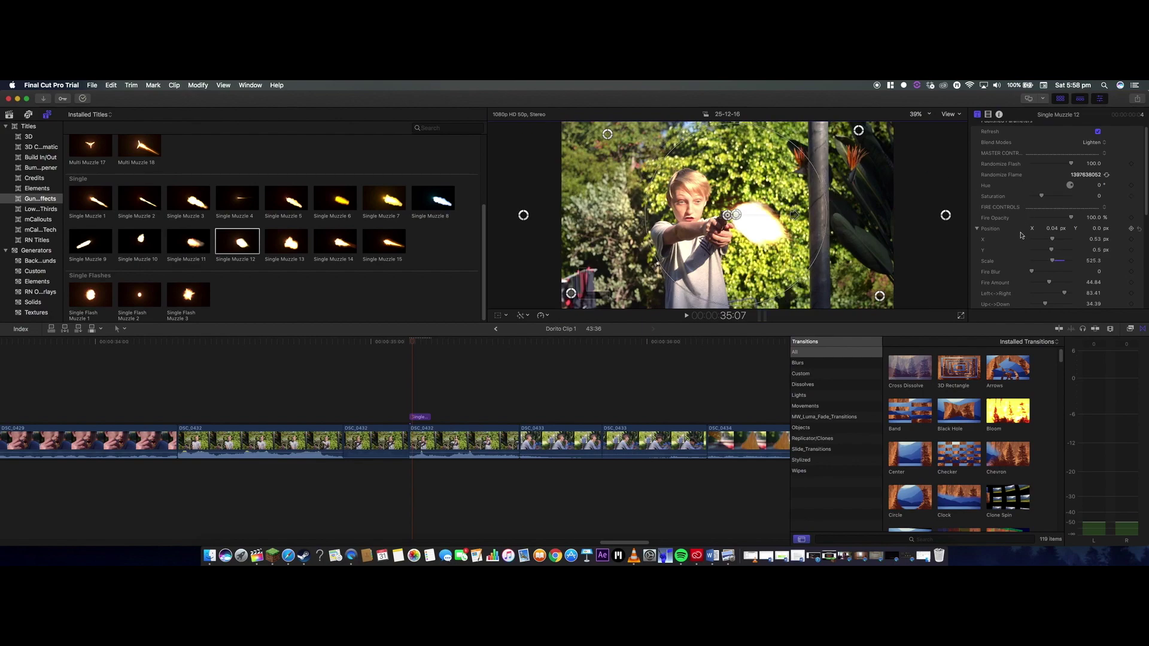
Step: Set the flash Color in Flash Controls to orange
scroll(1014, 256, down, 5)
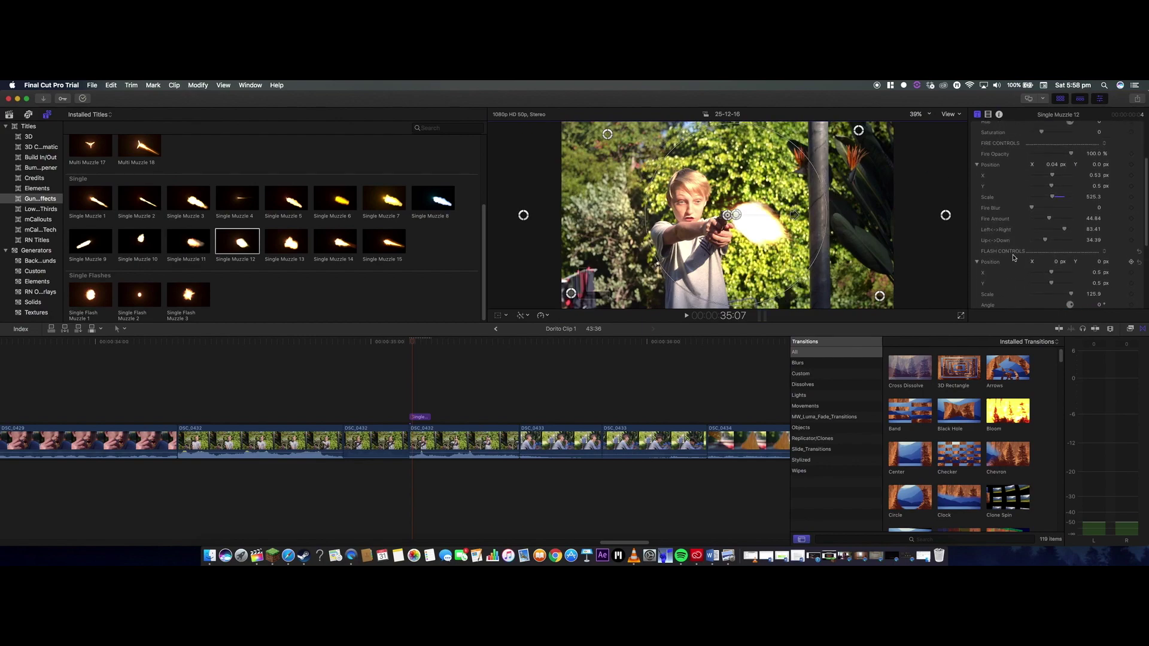
scroll(1053, 263, down, 3)
click(1106, 237)
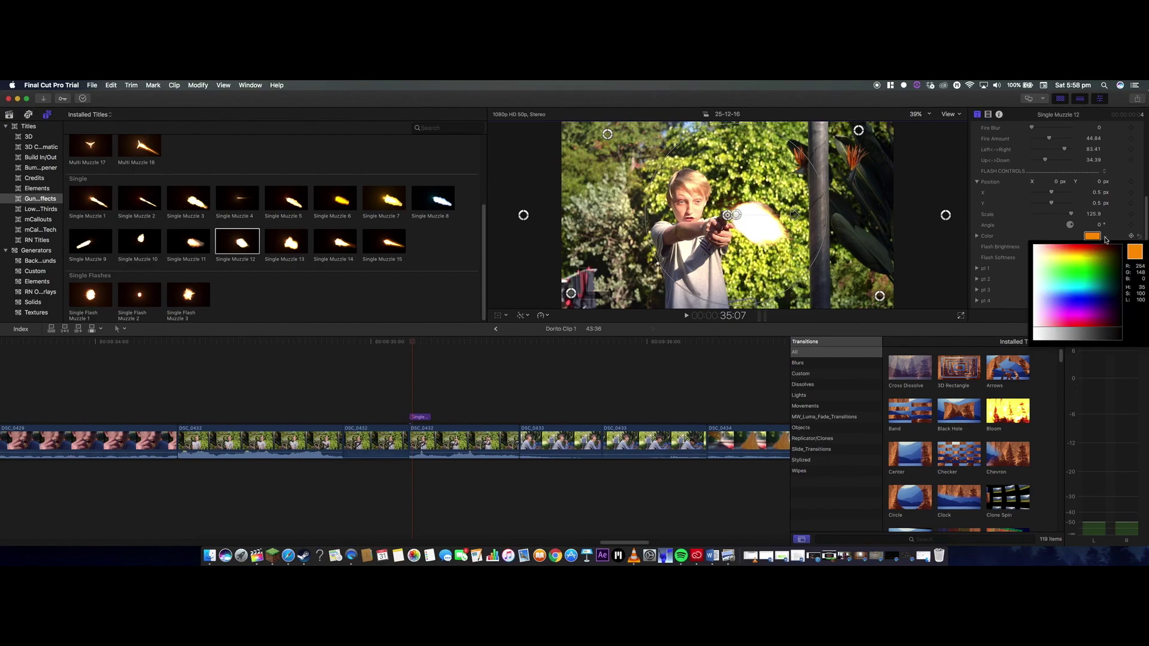
click(1066, 280)
drag(1066, 279, 1066, 253)
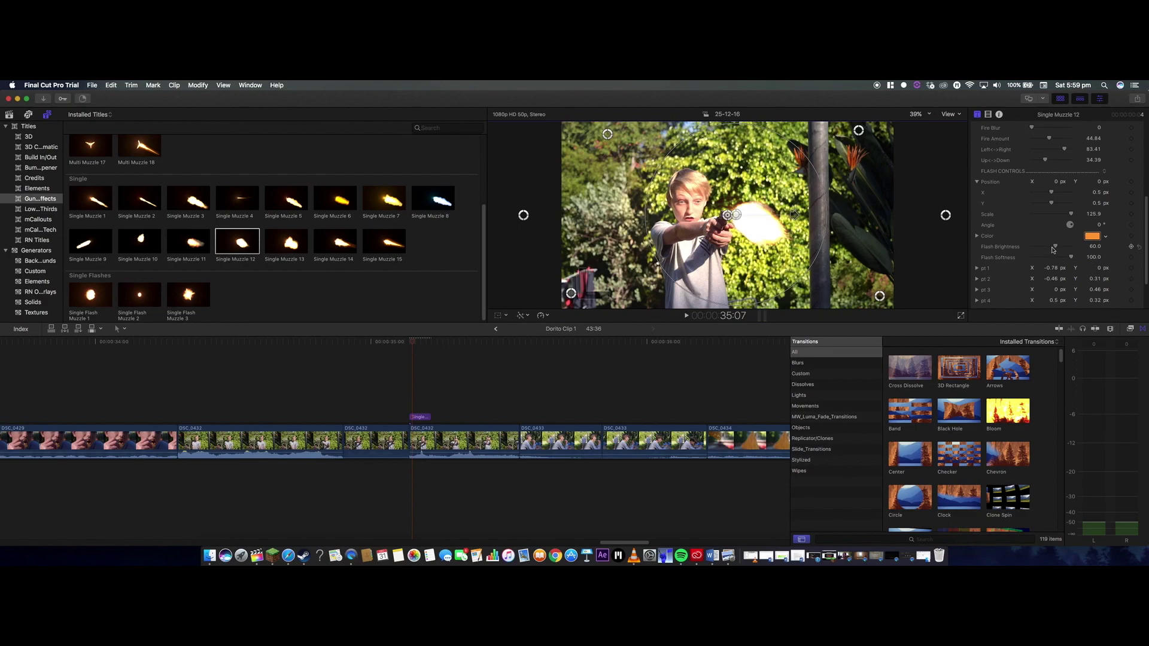
Step: Reposition the flame onto the gun with Left↔Right 80.09 and Up↔Down 52.79
scroll(984, 293, up, 5)
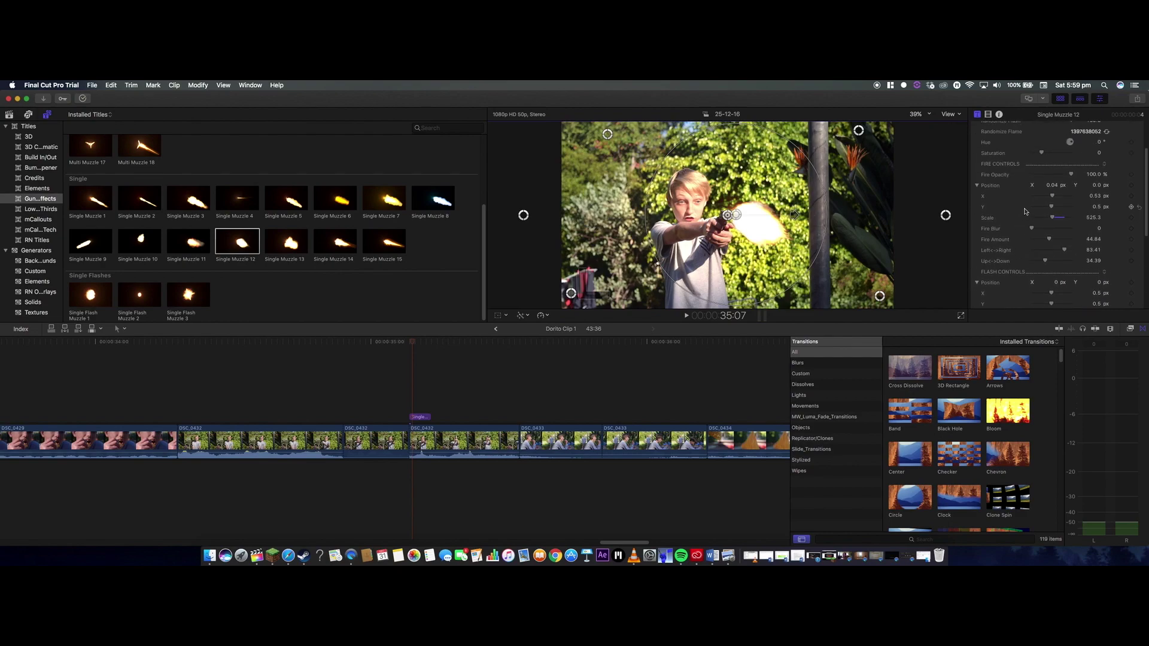
scroll(1026, 212, up, 3)
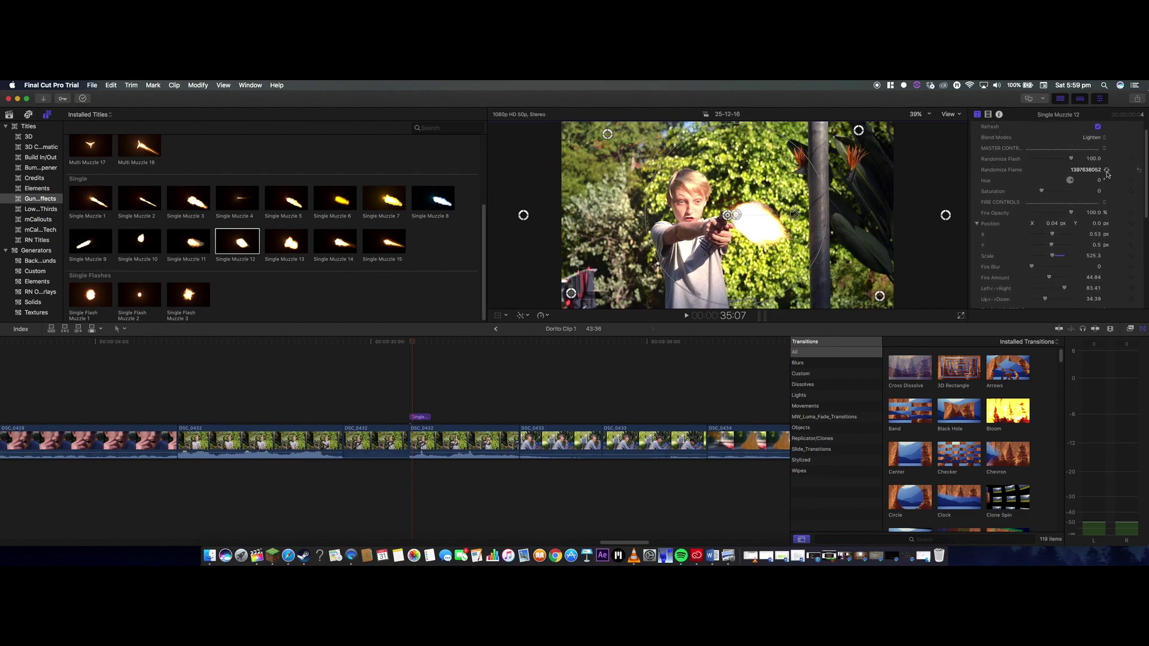
scroll(1096, 186, up, 2)
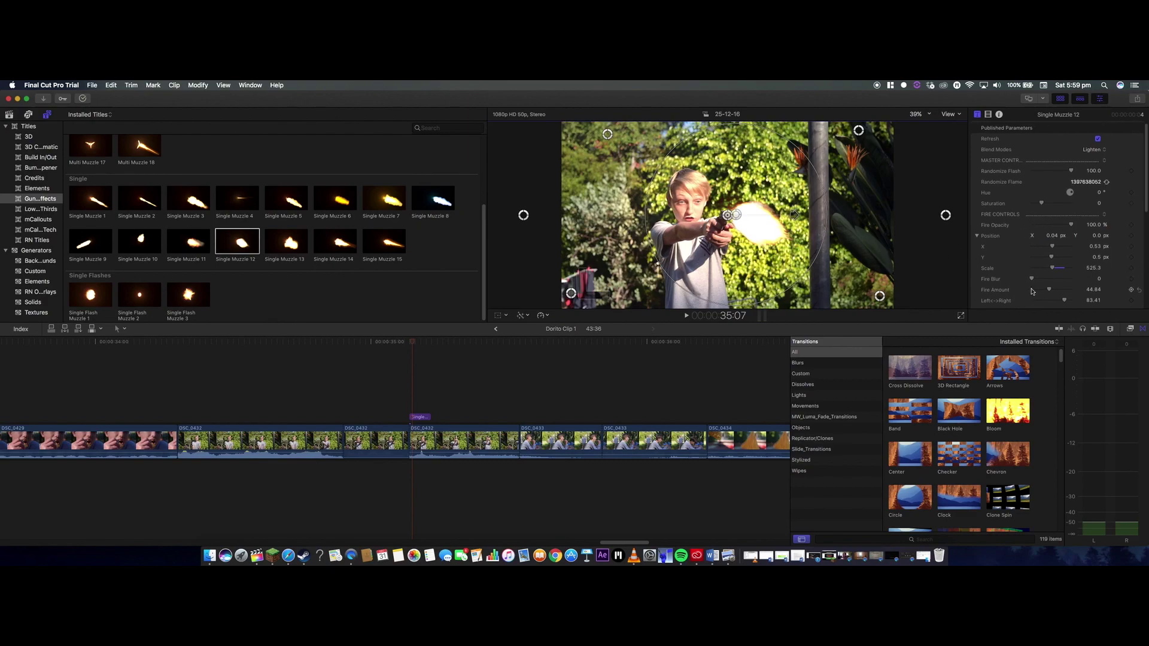
scroll(1032, 293, down, 1)
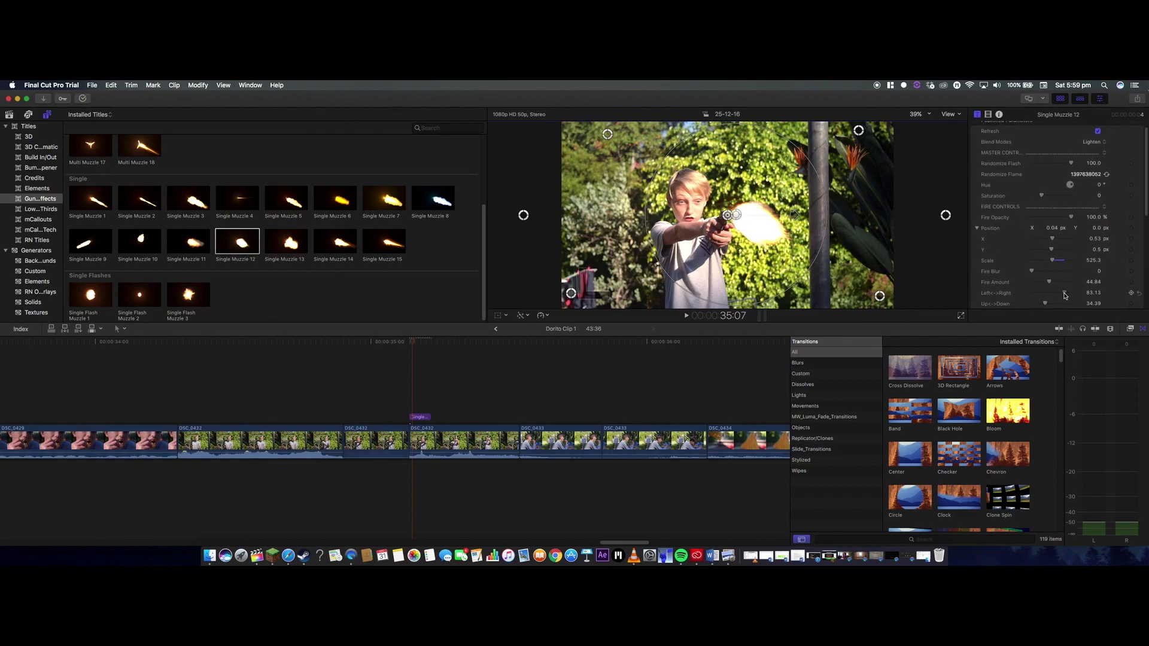
drag(1055, 295, 1069, 292)
Step: Play the shot from just before the flash to review its timing against the recoil
click(404, 349)
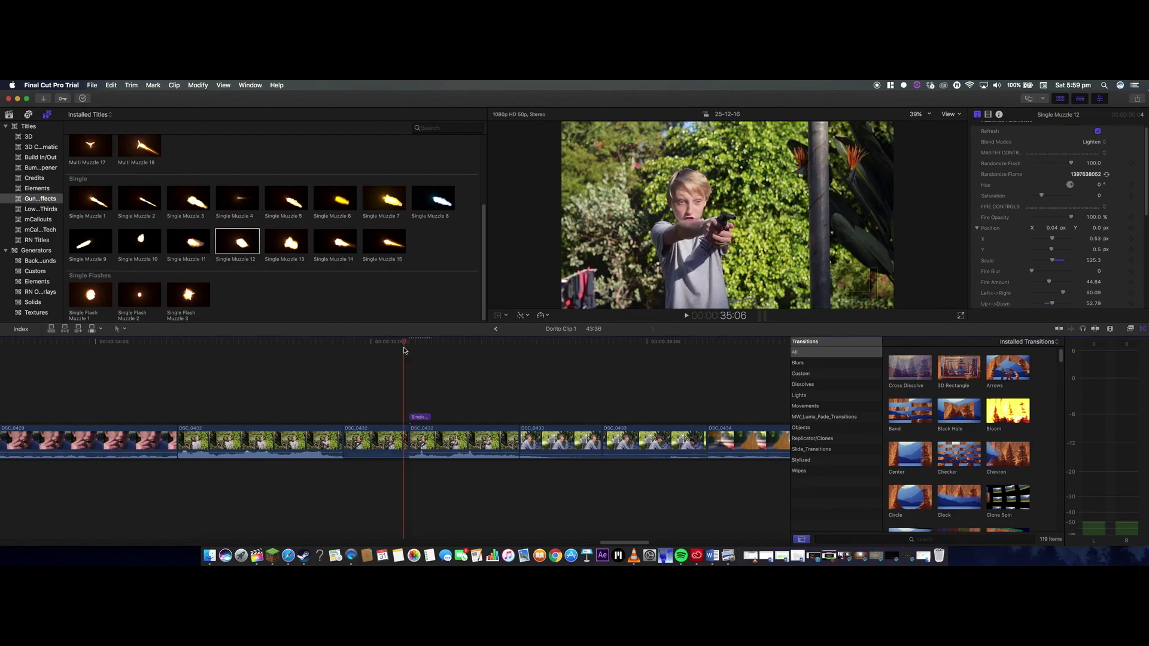
key(space)
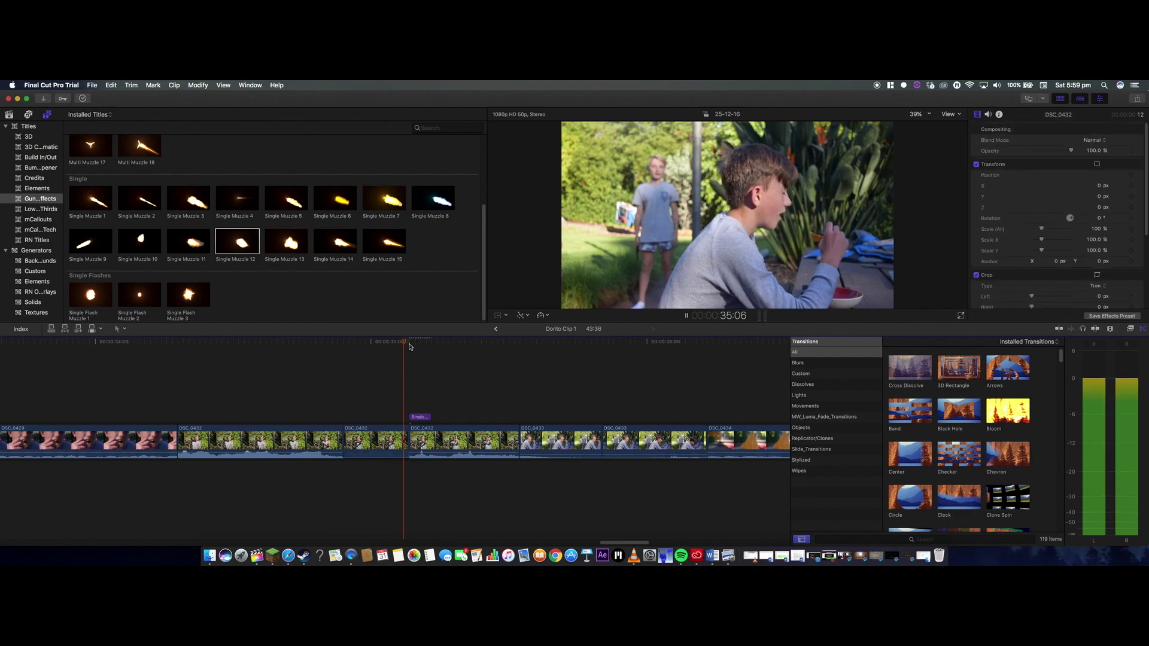
key(space)
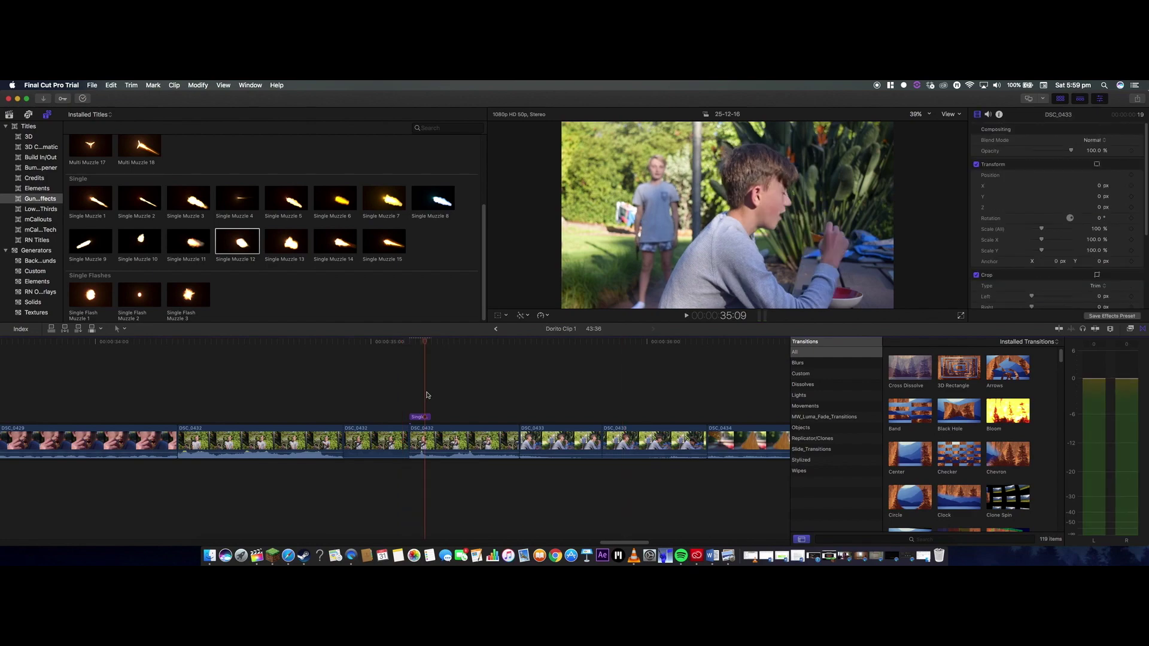
key(space)
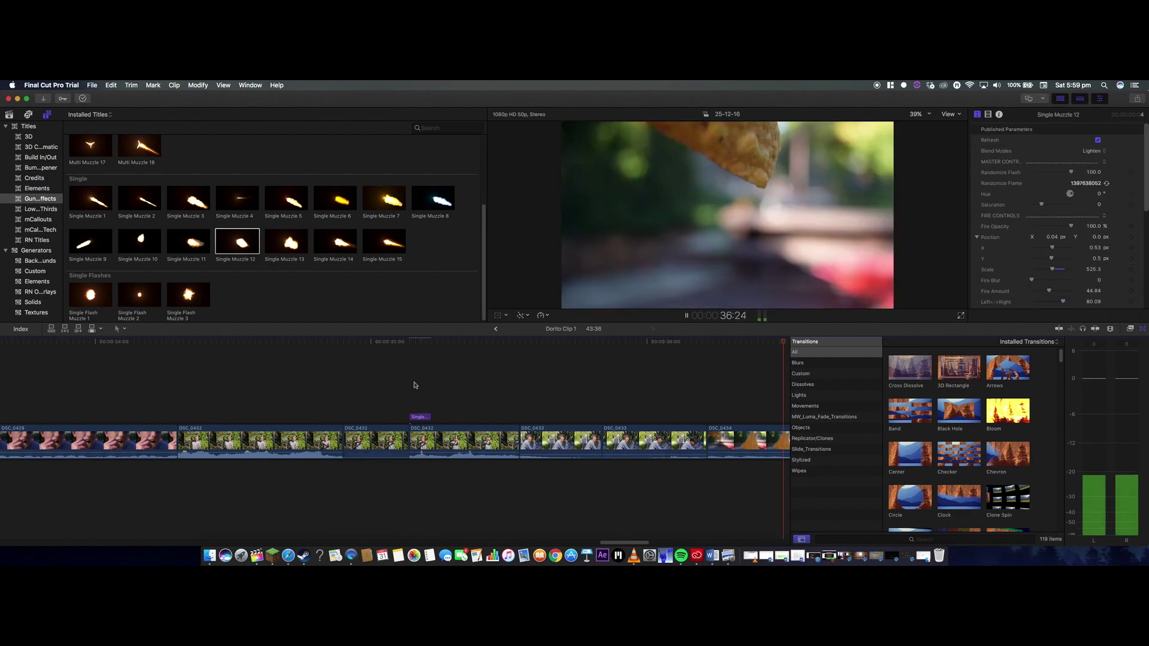
key(space)
Step: Lengthen the Single Muzzle 12 title by one frame and step through frames to check it
drag(659, 542, 624, 479)
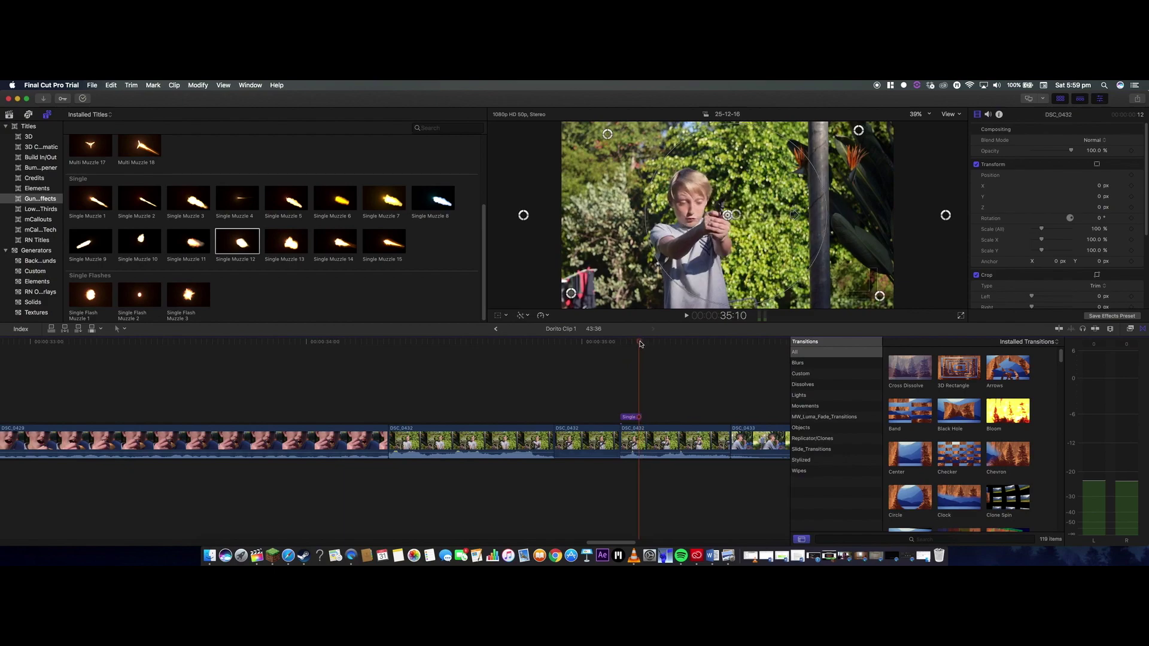
click(641, 417)
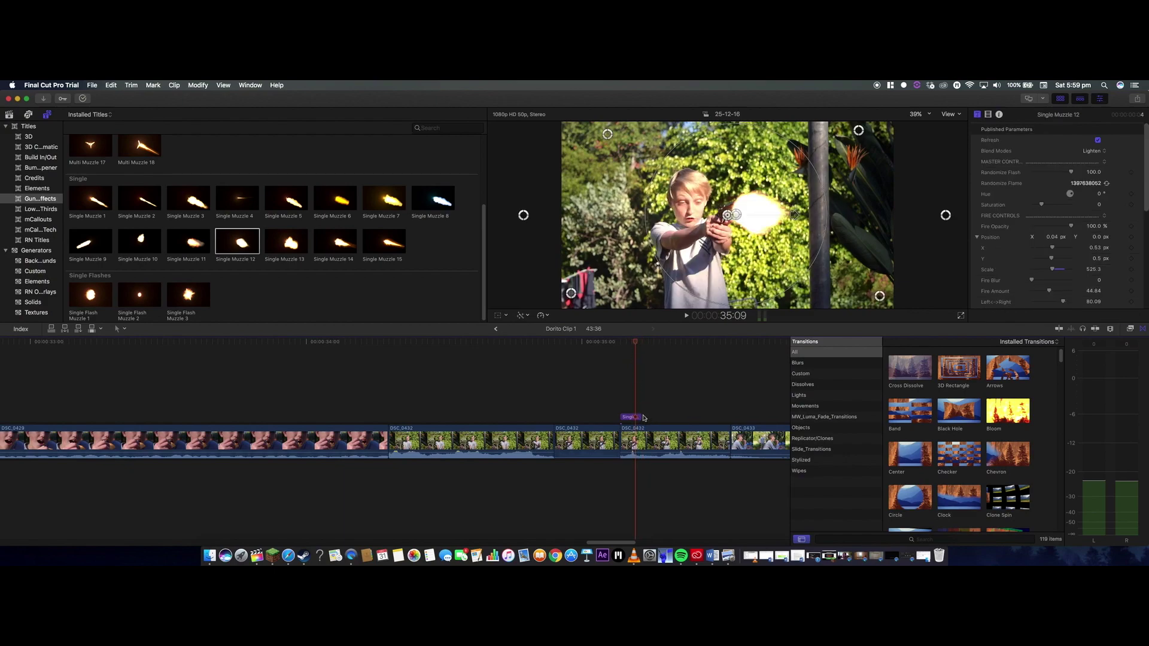
drag(641, 417, 647, 416)
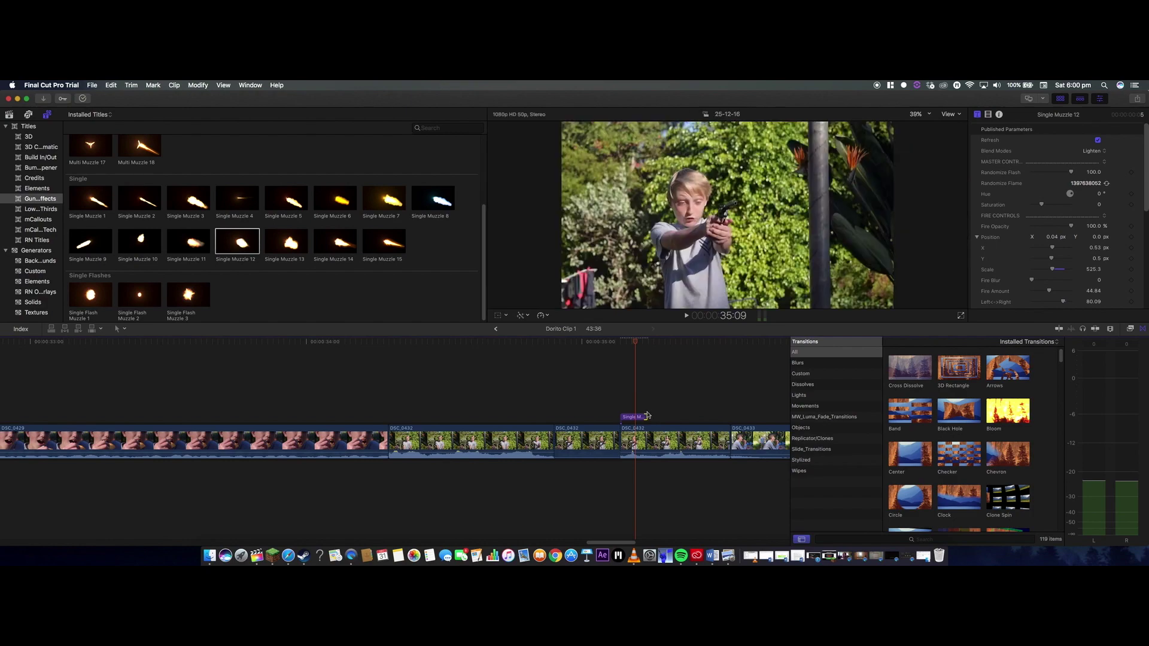
mouse_move(635, 346)
mouse_down()
mouse_move(651, 346)
mouse_move(622, 351)
mouse_up()
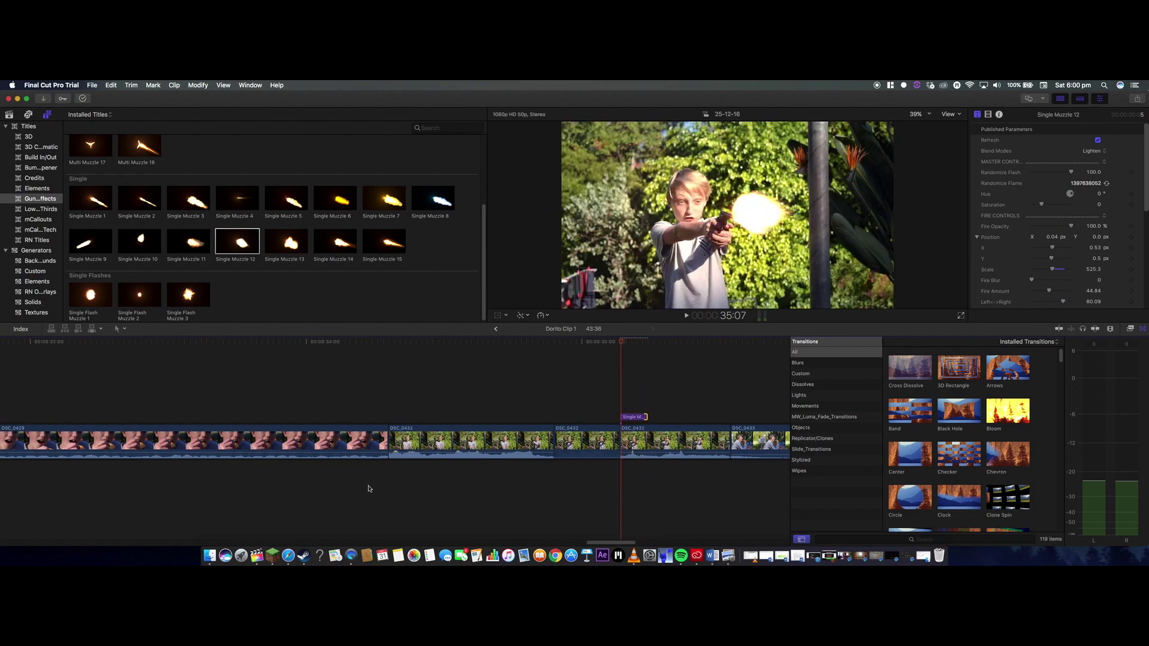
Step: Paste the 9_mm_gunshot-mike-koenig-123 sound under the flash, shift it to the recoil and trim it short
key(super+v)
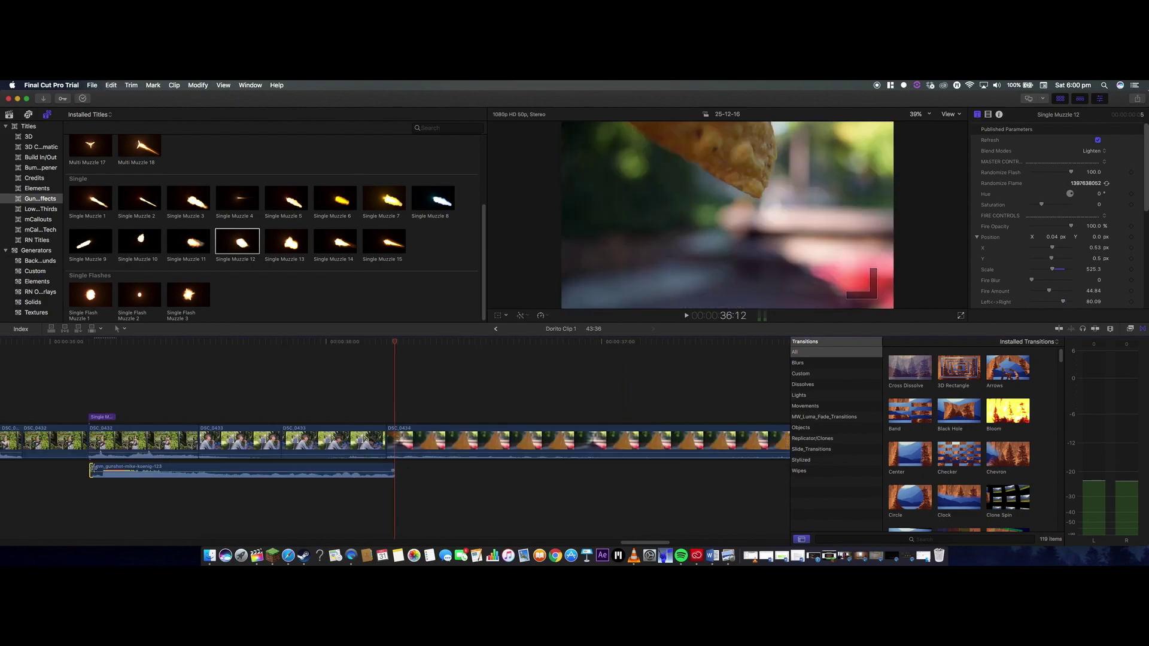
mouse_move(94, 468)
mouse_down()
mouse_move(110, 470)
mouse_move(95, 470)
mouse_up()
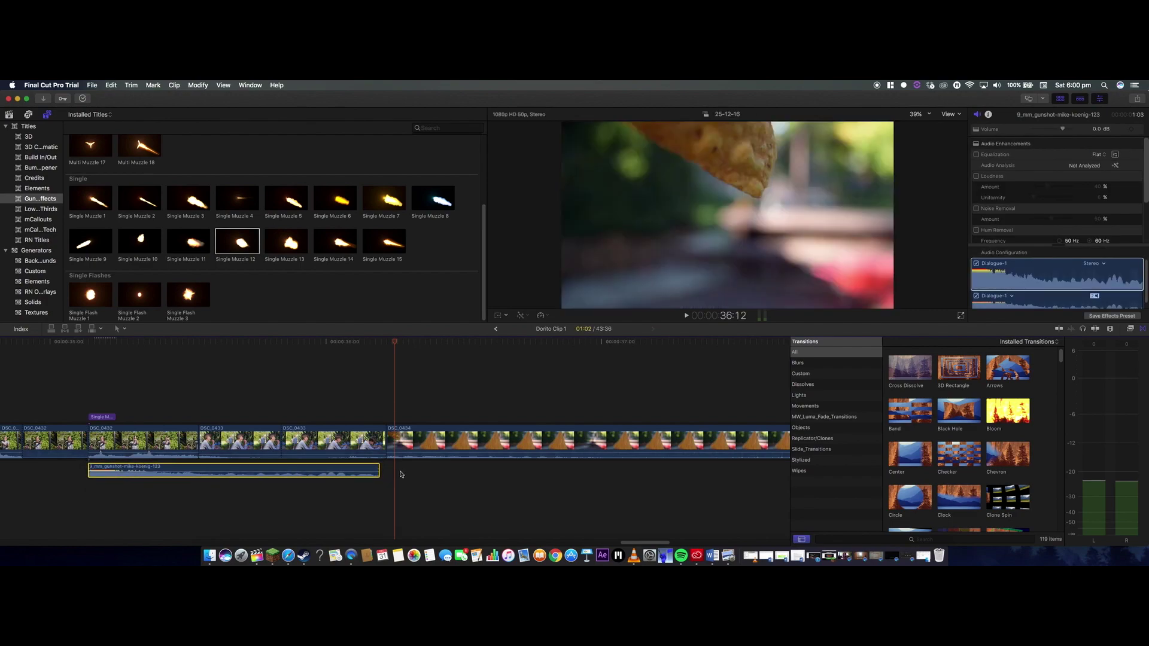
drag(379, 469, 192, 461)
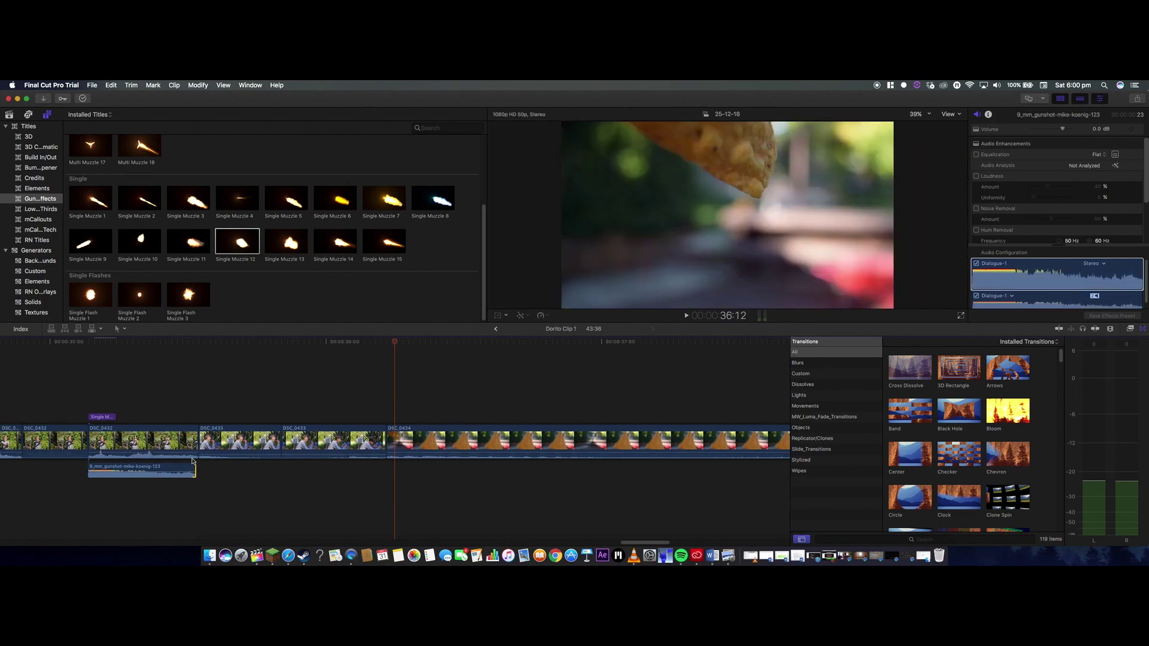
Step: Play back the muzzle flash and gunshot together to check the sync
click(84, 399)
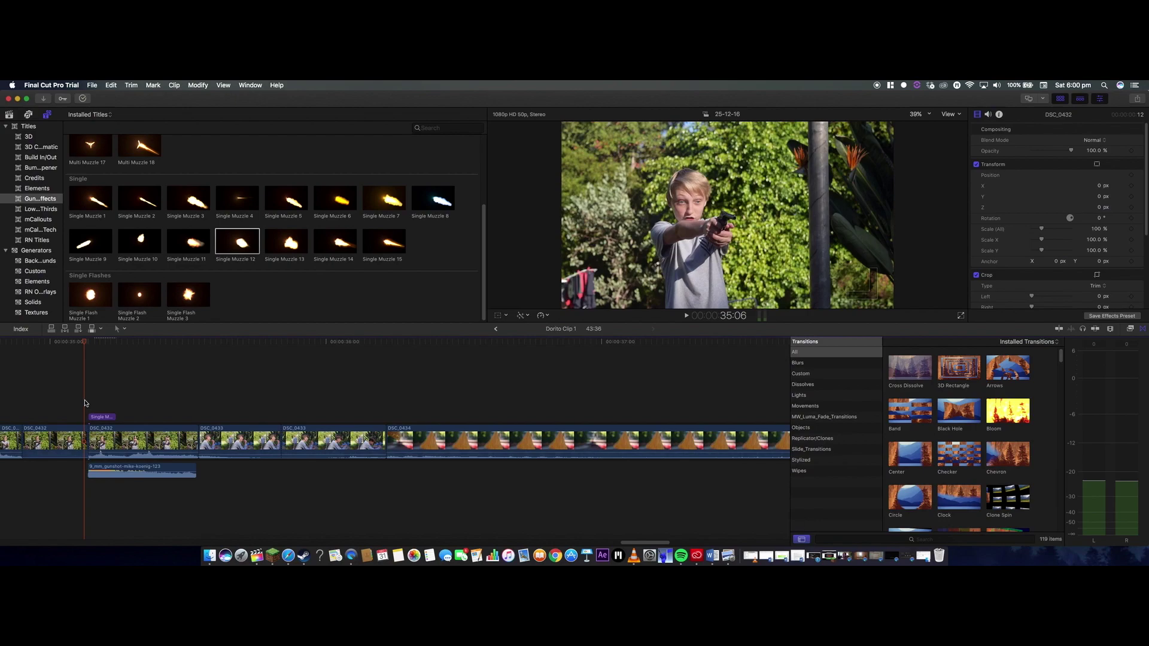
key(space)
key(space)
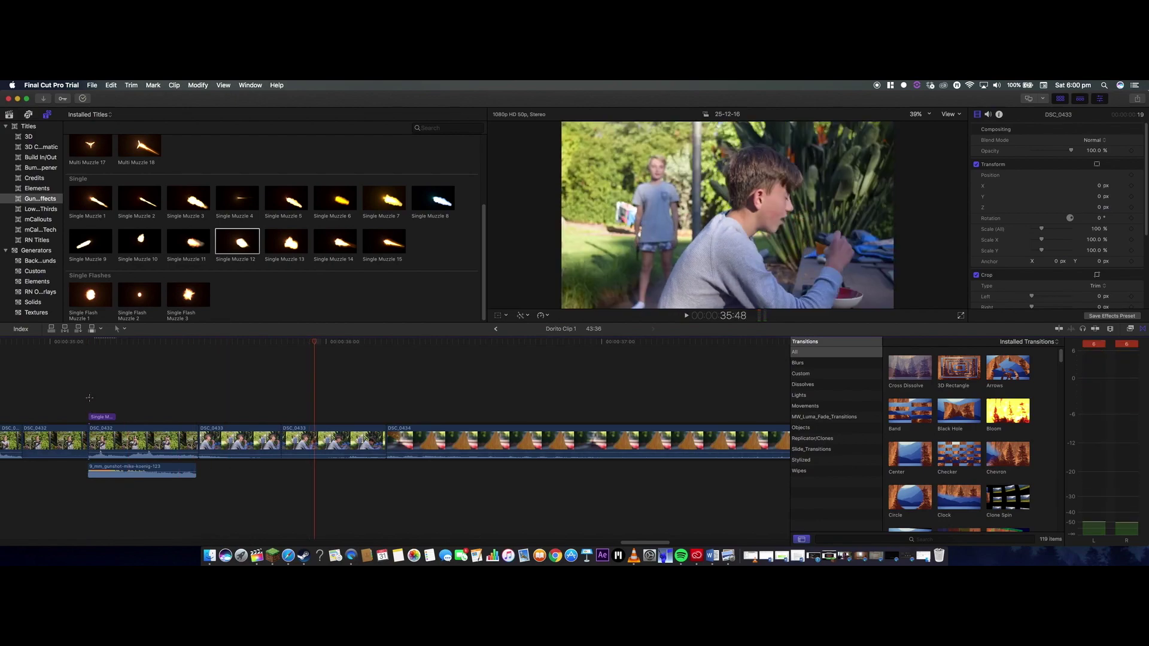
click(90, 398)
key(space)
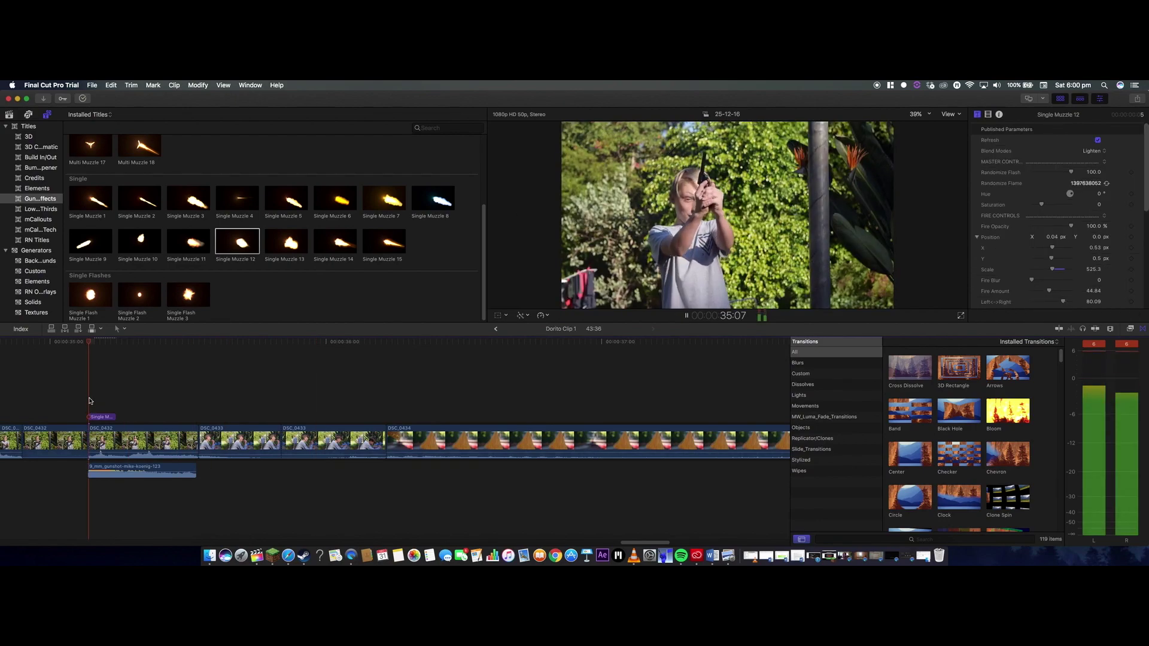
key(space)
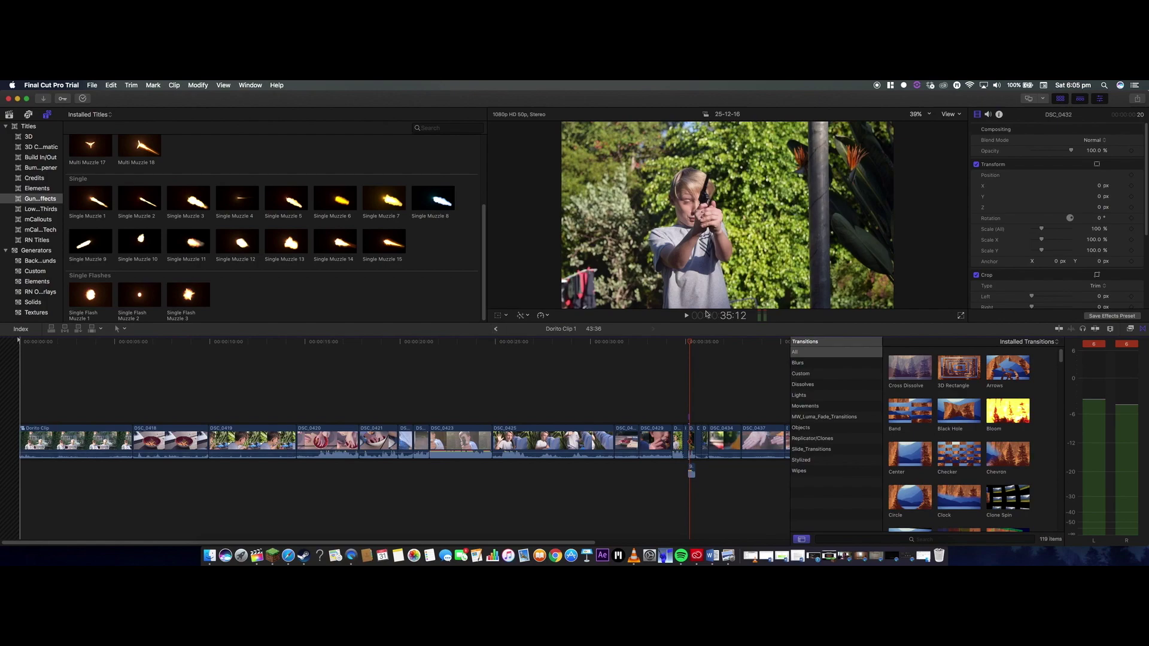
Step: Return to the main Dorito project and skim through it up to around 24:22
click(497, 328)
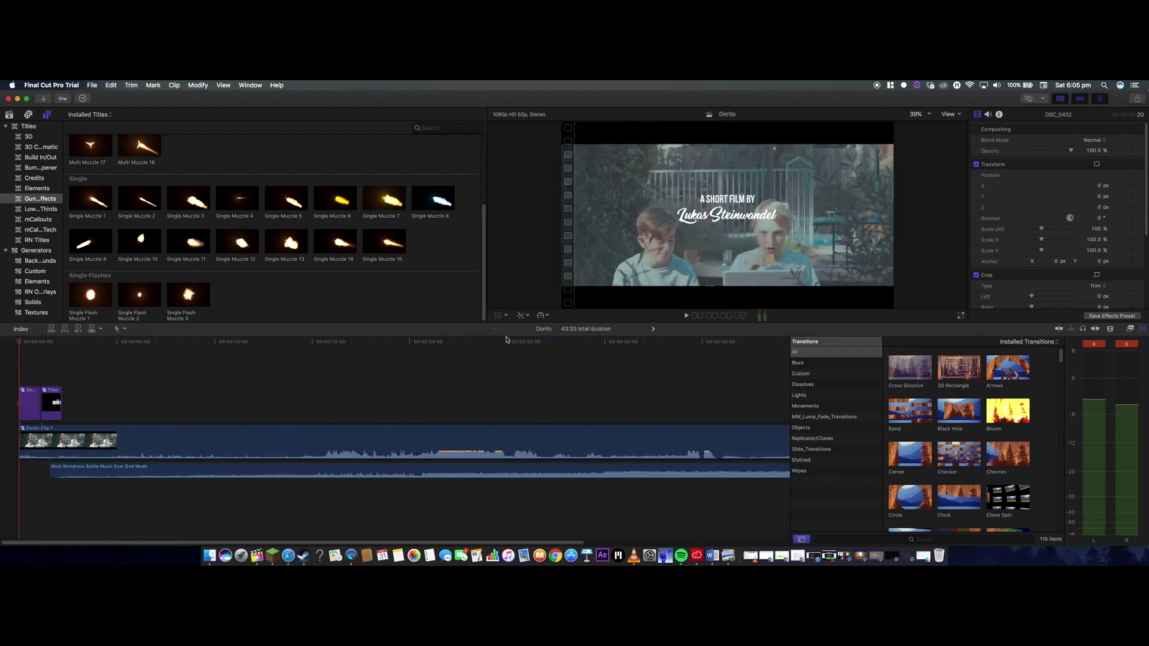
drag(18, 346, 344, 387)
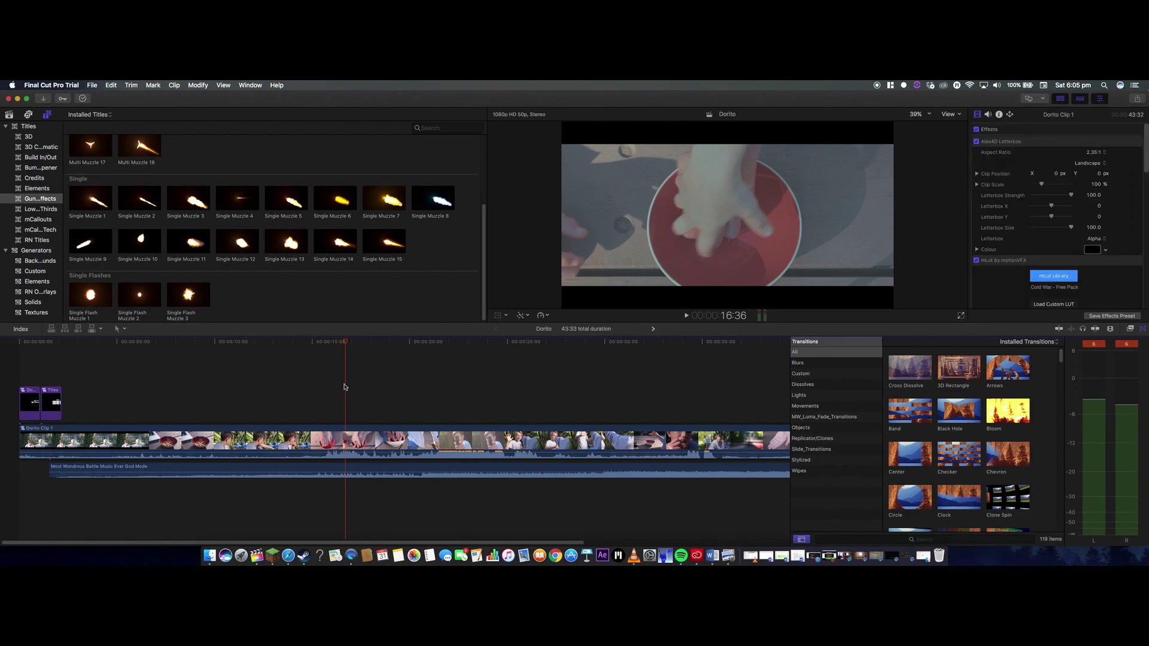
drag(347, 343, 590, 371)
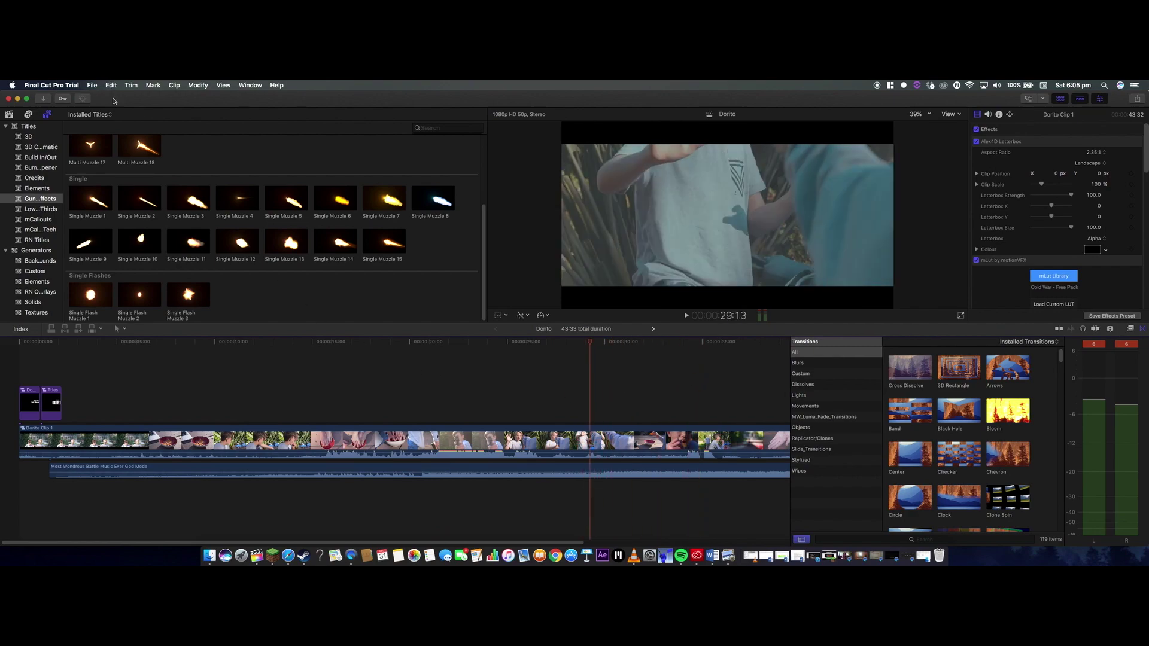
Step: Select every clip in the Dorito timeline and render the selection via Modify
drag(16, 380, 230, 532)
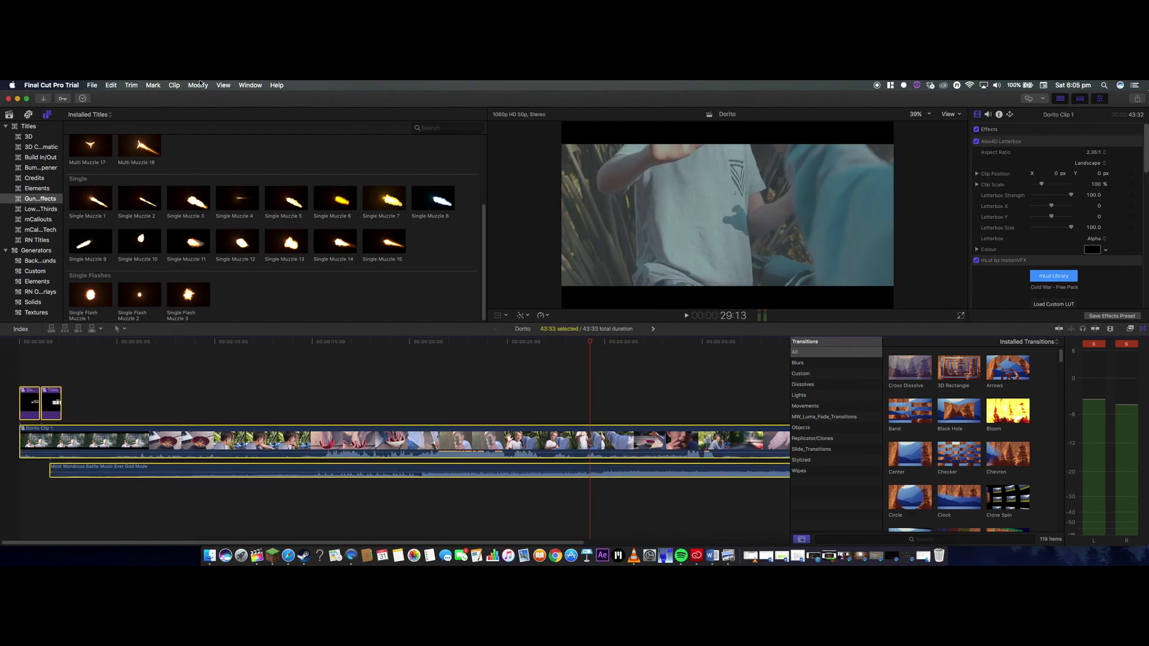
click(199, 85)
click(248, 268)
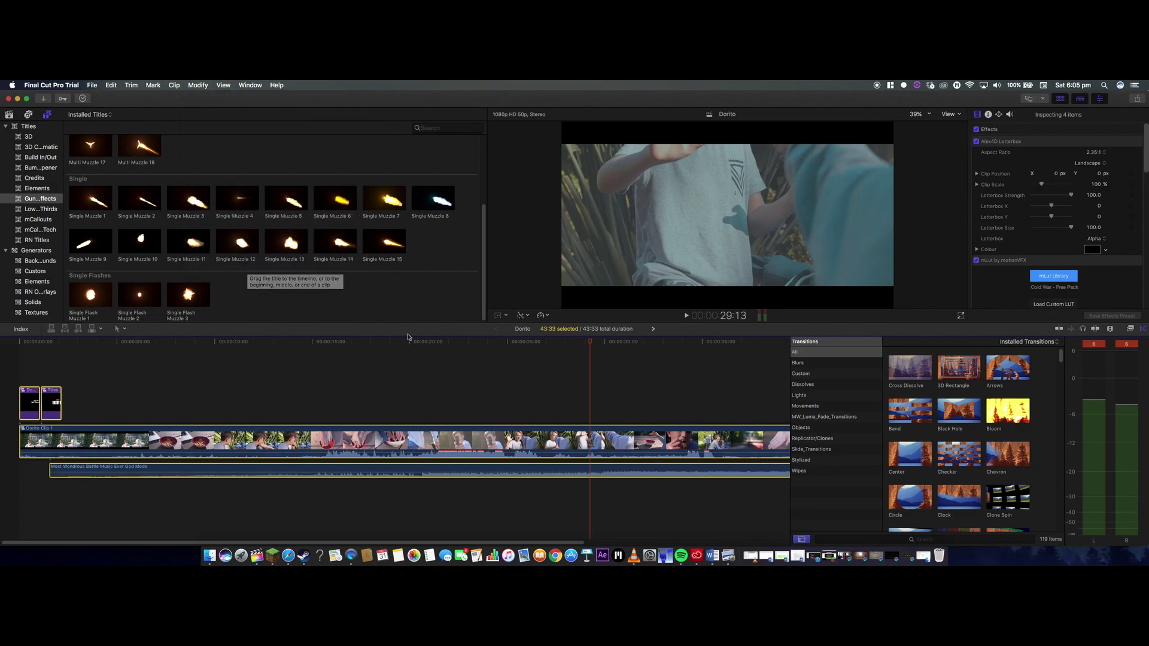
click(536, 412)
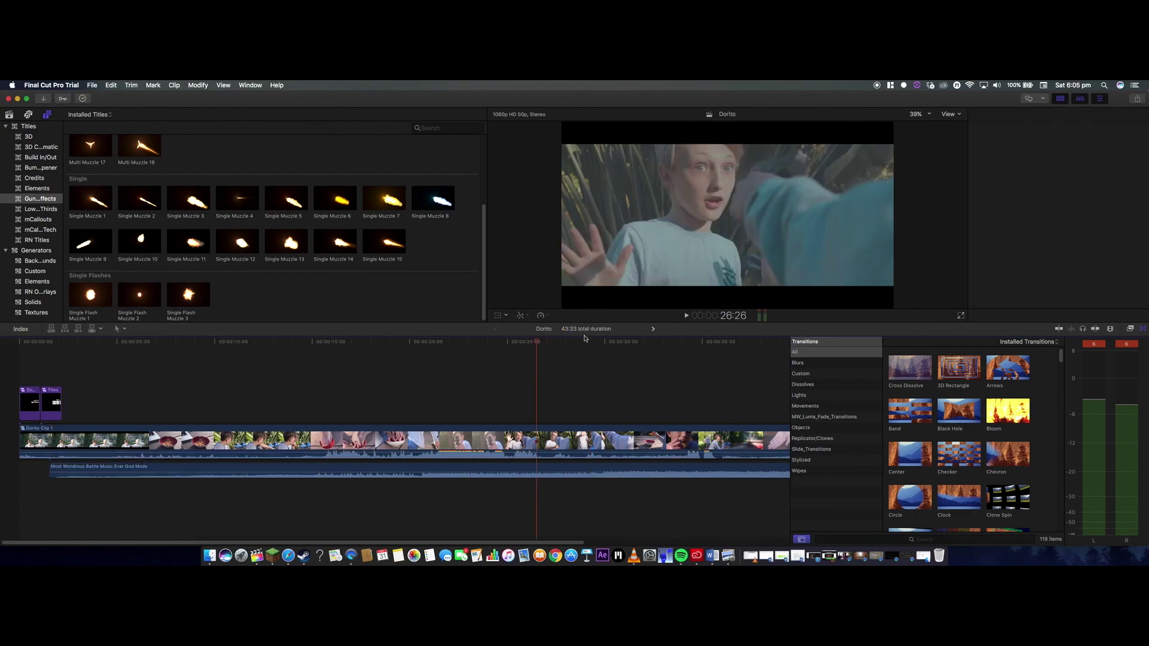
drag(538, 342, 687, 360)
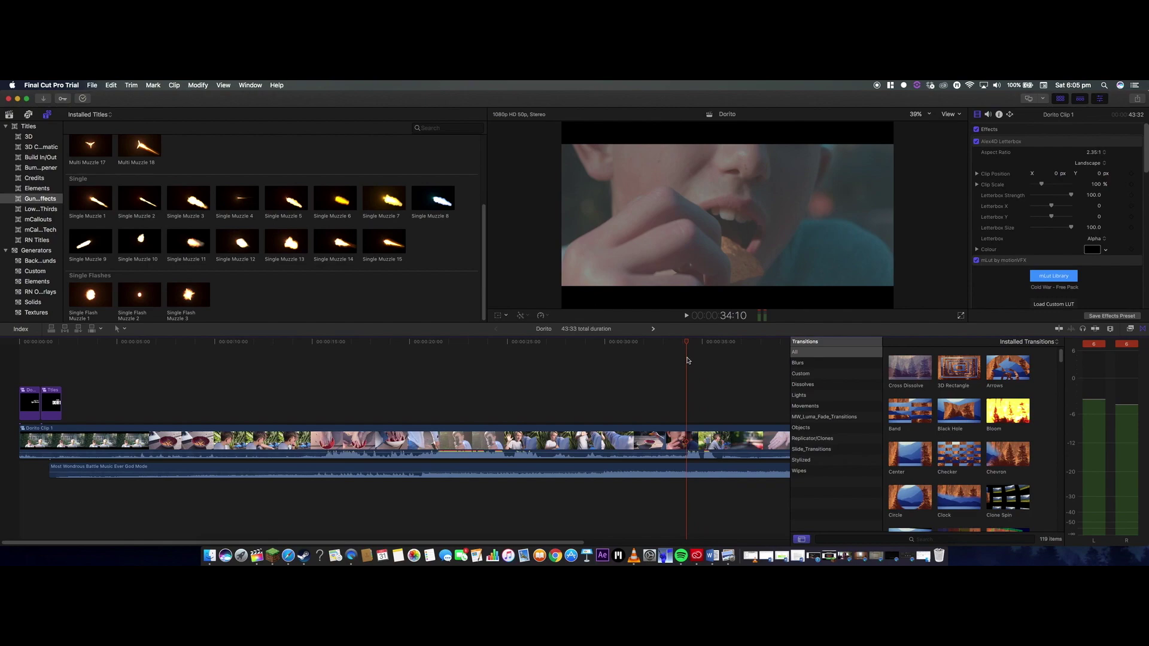
key(space)
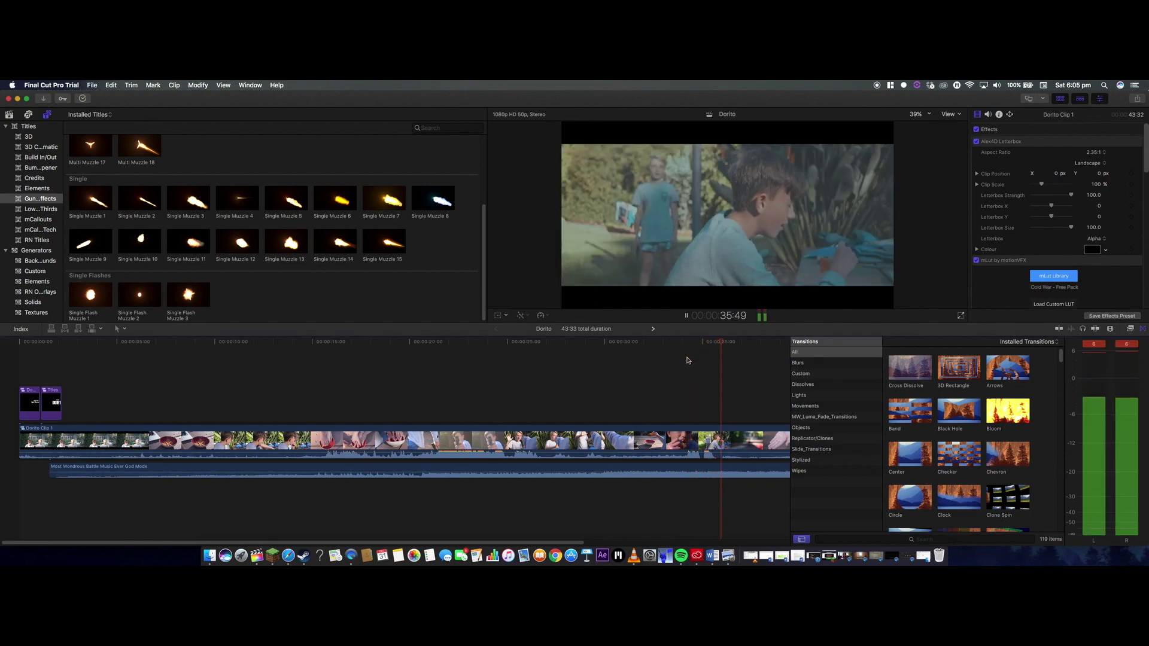
key(space)
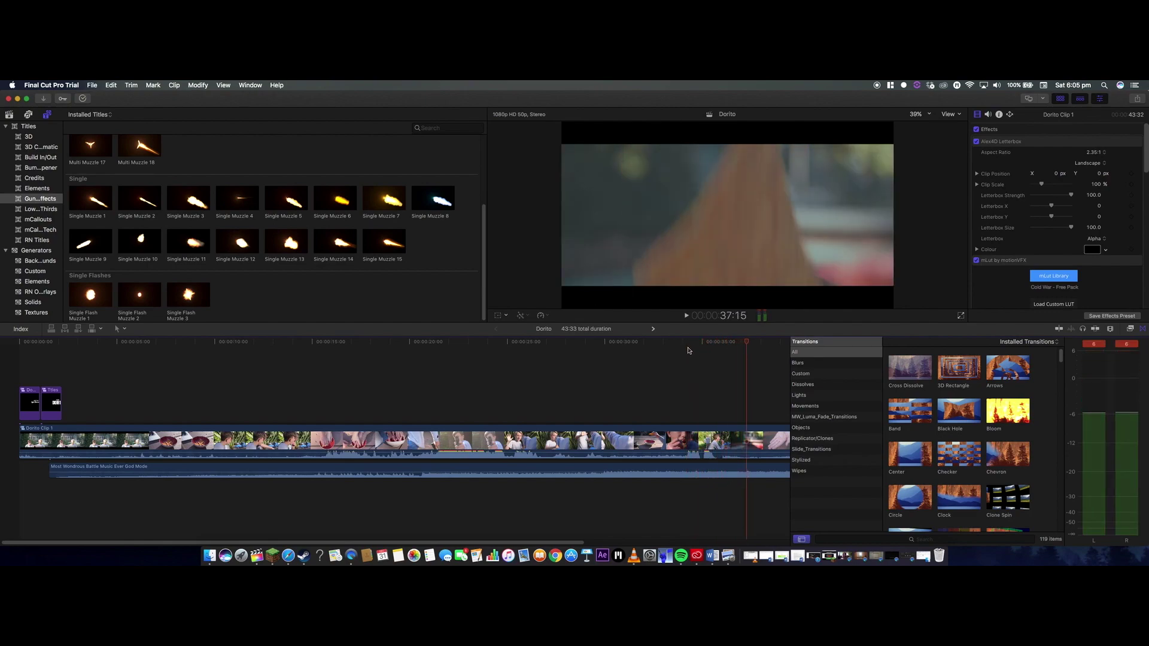
drag(748, 346, 706, 346)
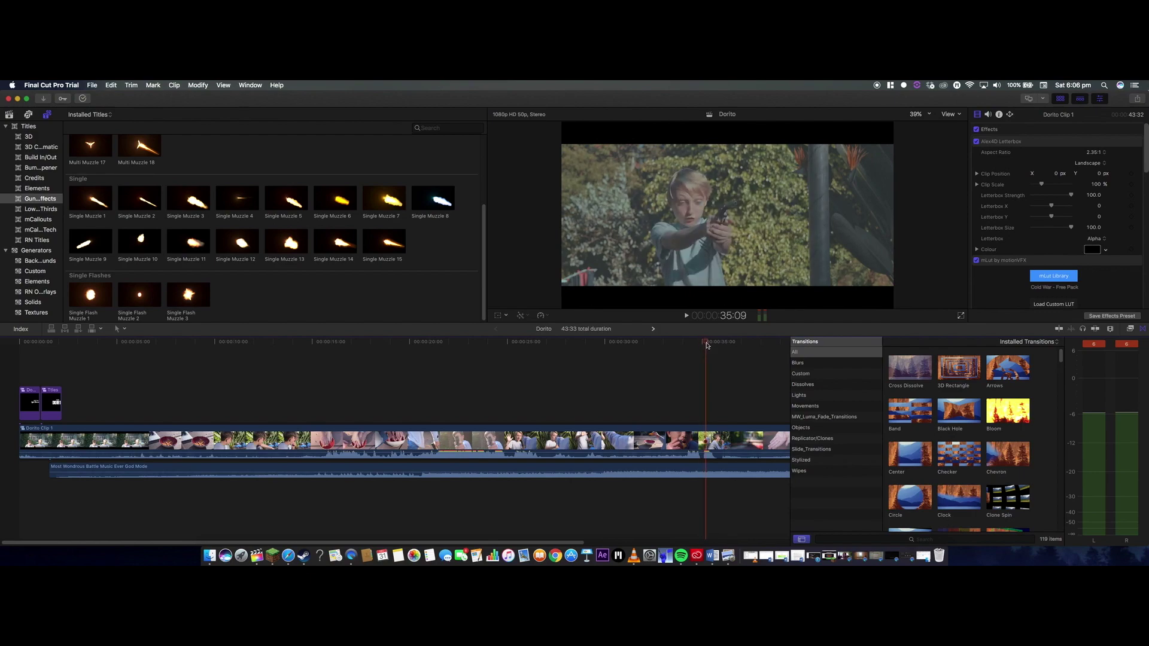